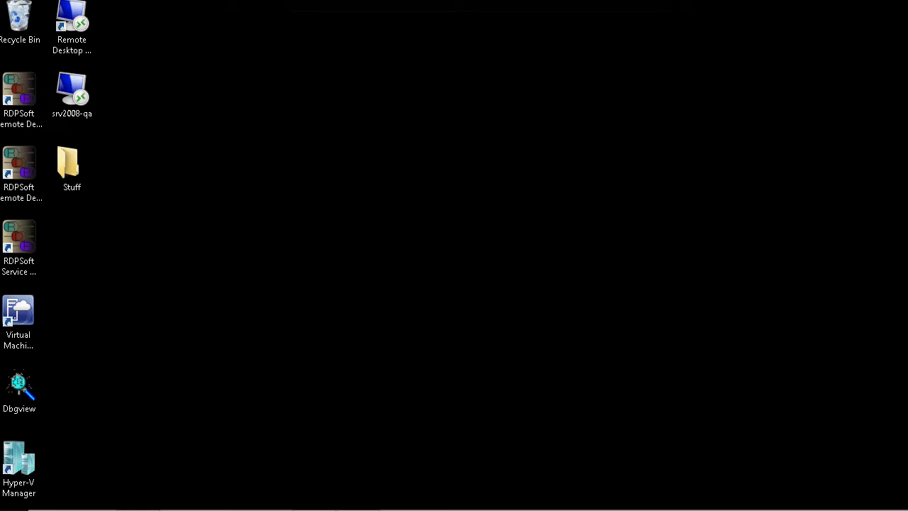
# - Bring up the Windows Start screen with its Server Manager and Hyper-V Manager tiles
pyautogui.click(2, 508)
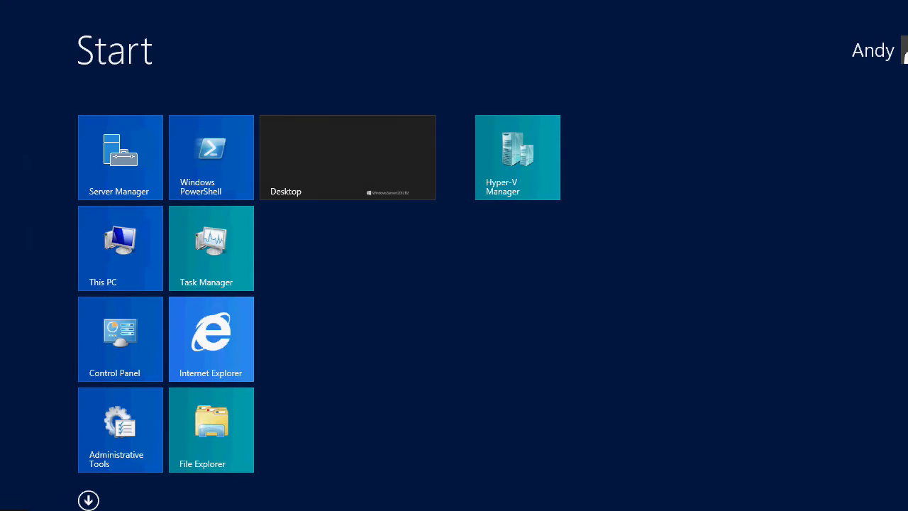
# - Open the Remote Desktop Reporter Agent Installer Package folder from the Apps list
pyautogui.click(87, 497)
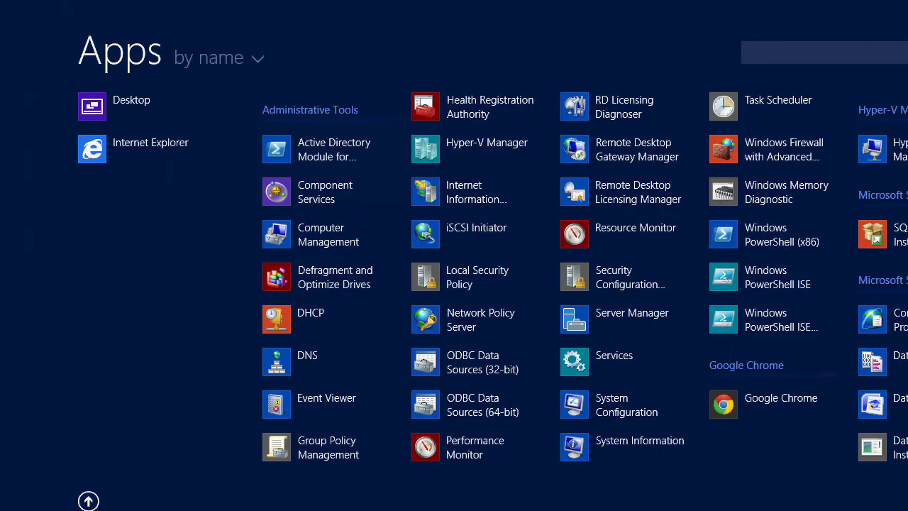
pyautogui.scroll(-5, 700, 147)
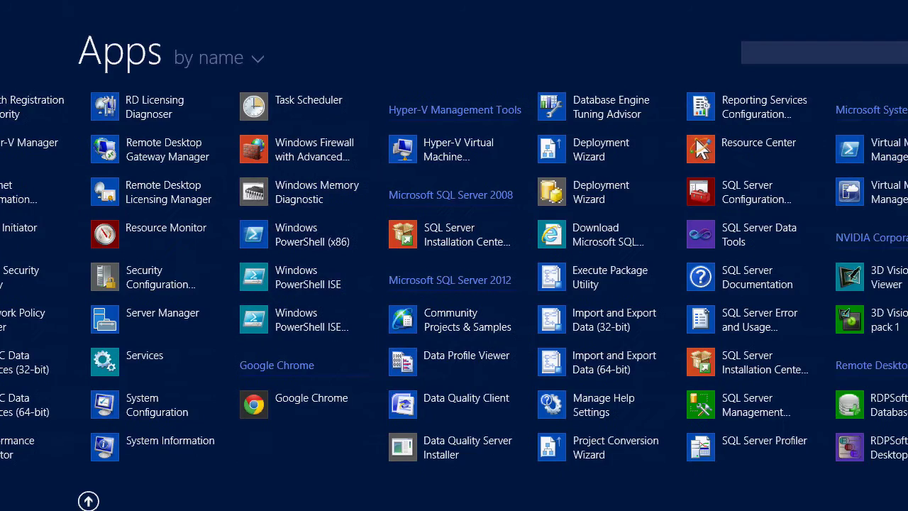
pyautogui.moveTo(700, 148); pyautogui.dragTo(501, 147)
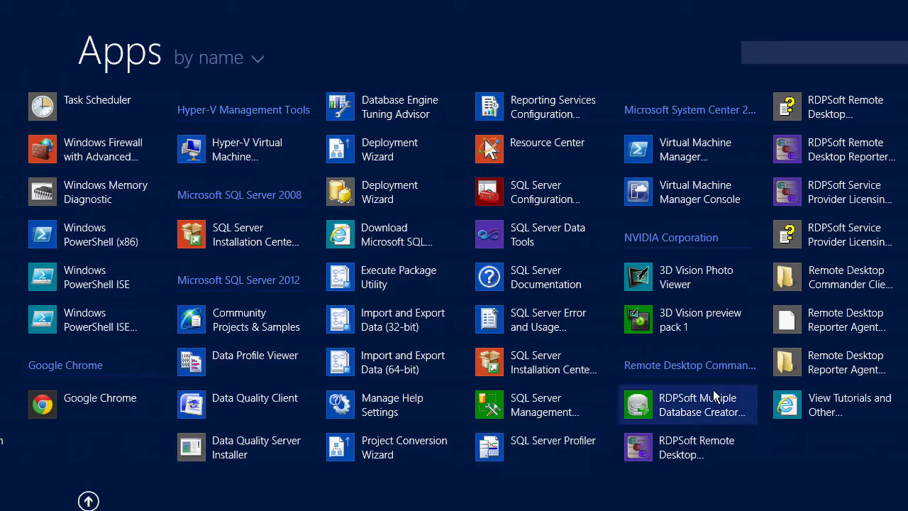
pyautogui.click(793, 363)
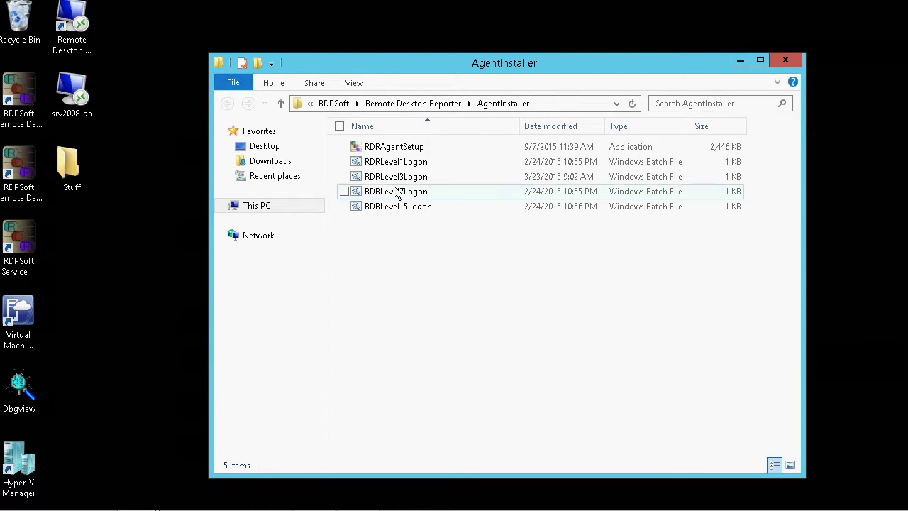
# - Run RDRAgentSetup and install the agent into the default Program Files folder
pyautogui.doubleClick(387, 149)
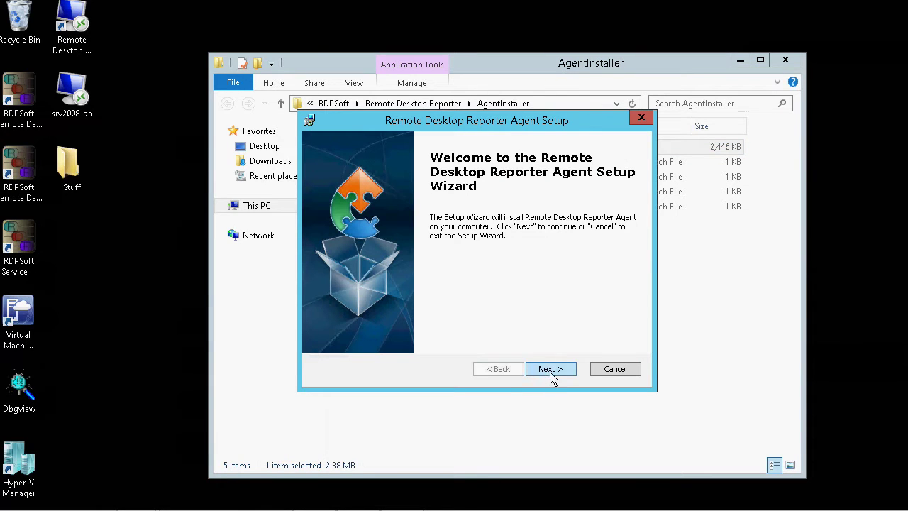
pyautogui.click(551, 370)
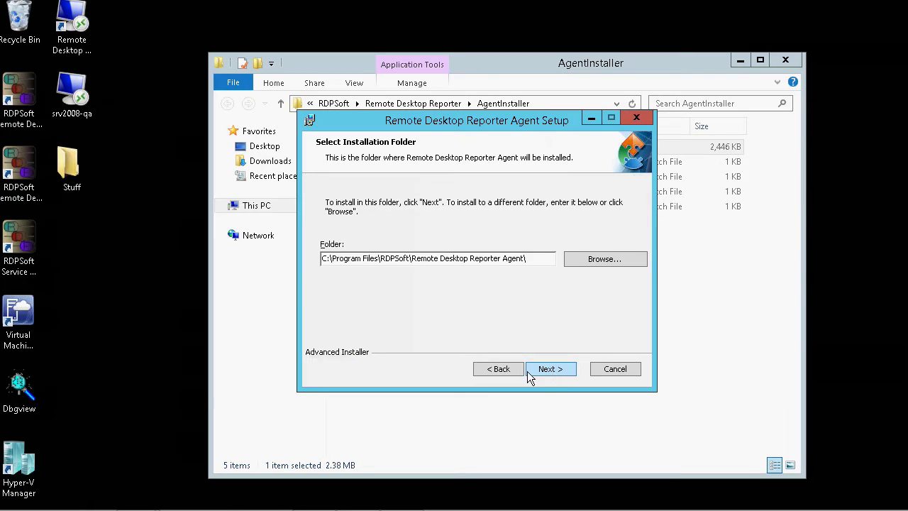
pyautogui.click(551, 370)
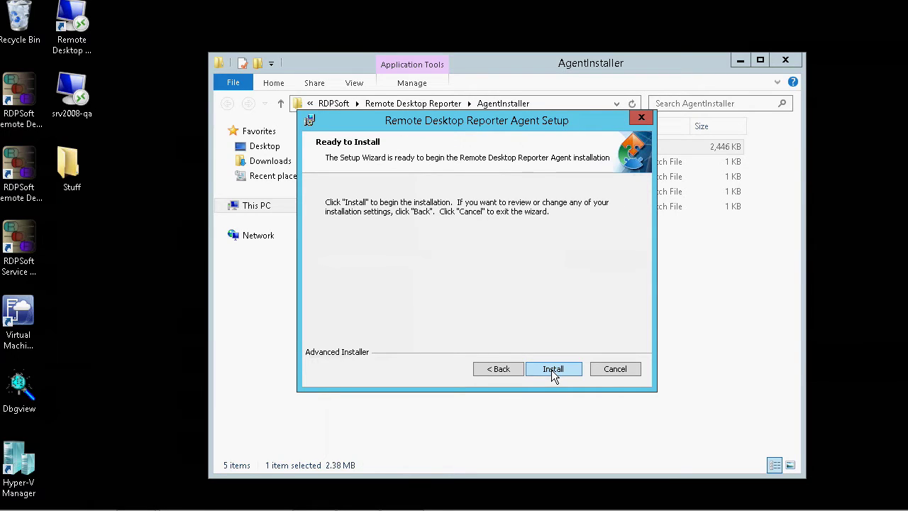
pyautogui.click(551, 369)
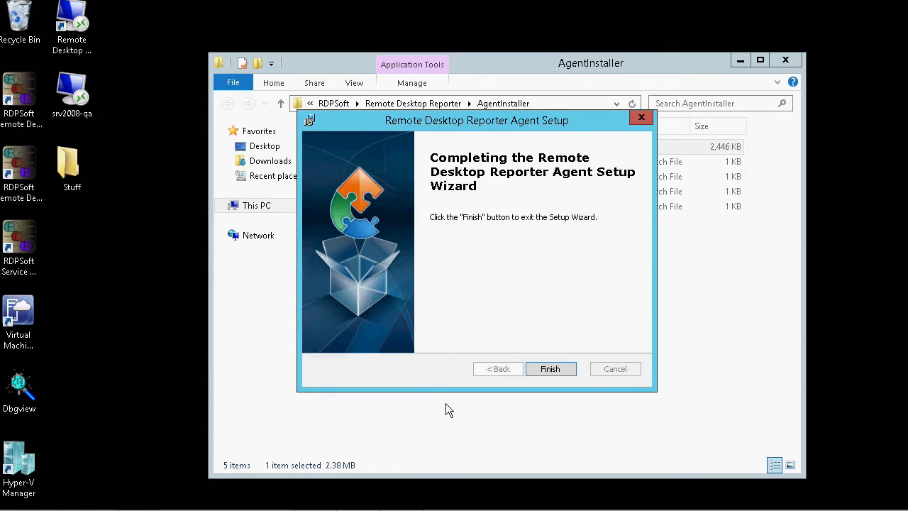
# - Finish the setup and scroll the Deployment Guide PDF down to Unattended Installation
pyautogui.click(550, 370)
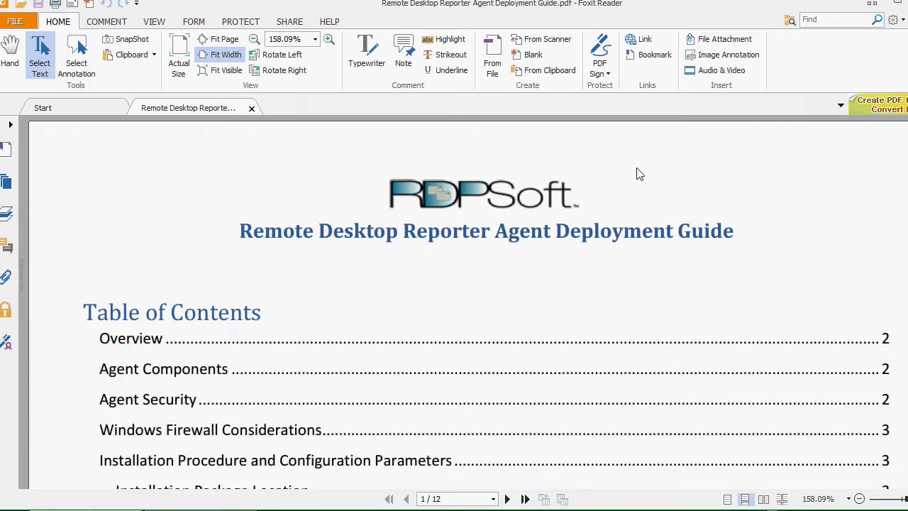
pyautogui.scroll(-5, 638, 174)
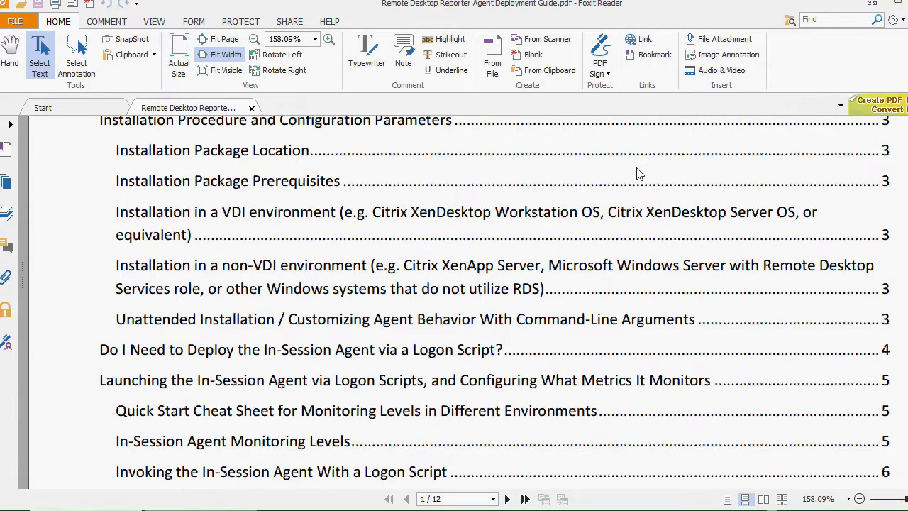
pyautogui.scroll(-9, 637, 174)
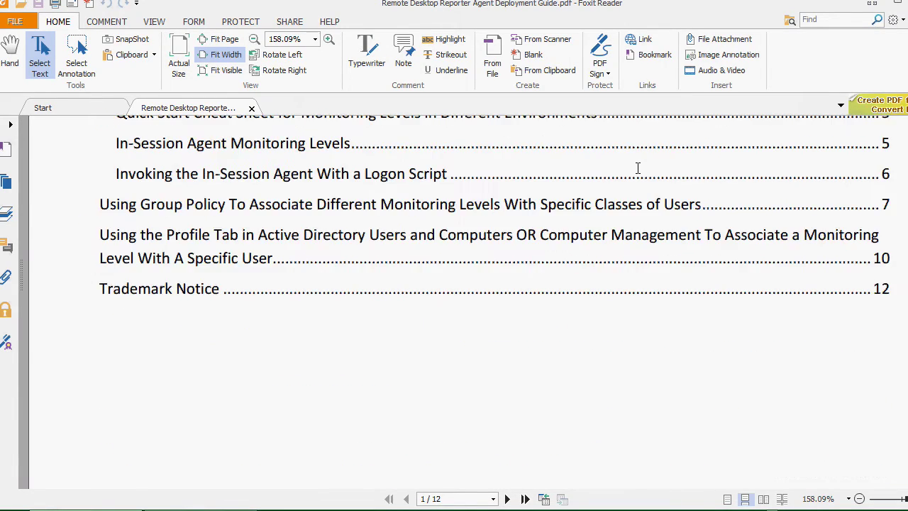
pyautogui.scroll(-4, 637, 174)
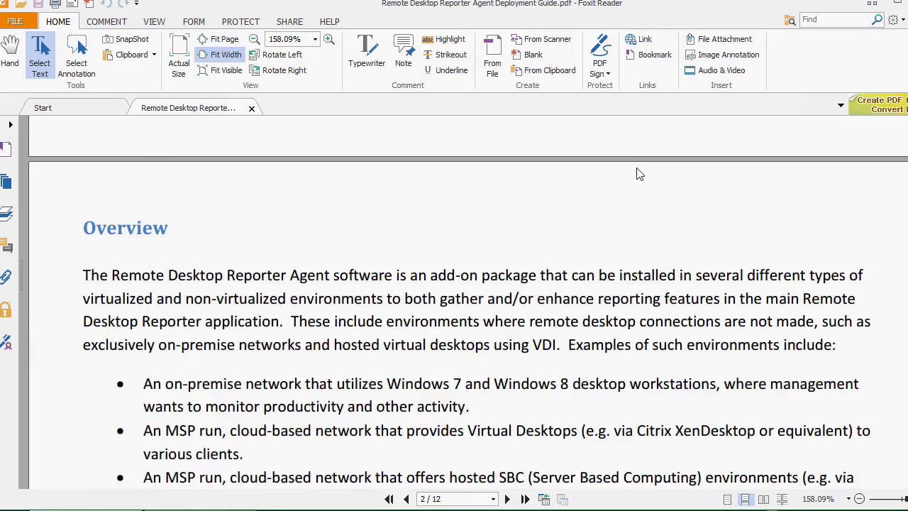
pyautogui.scroll(-6, 637, 174)
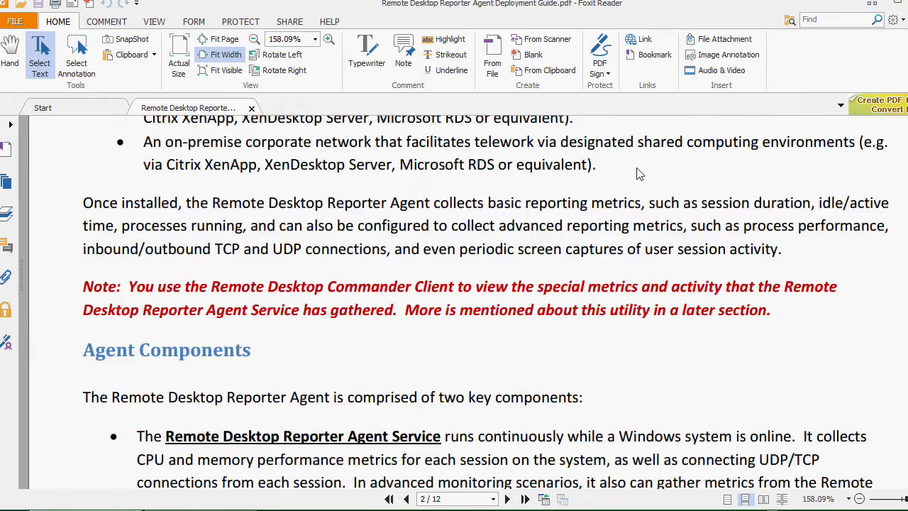
pyautogui.scroll(-10, 637, 173)
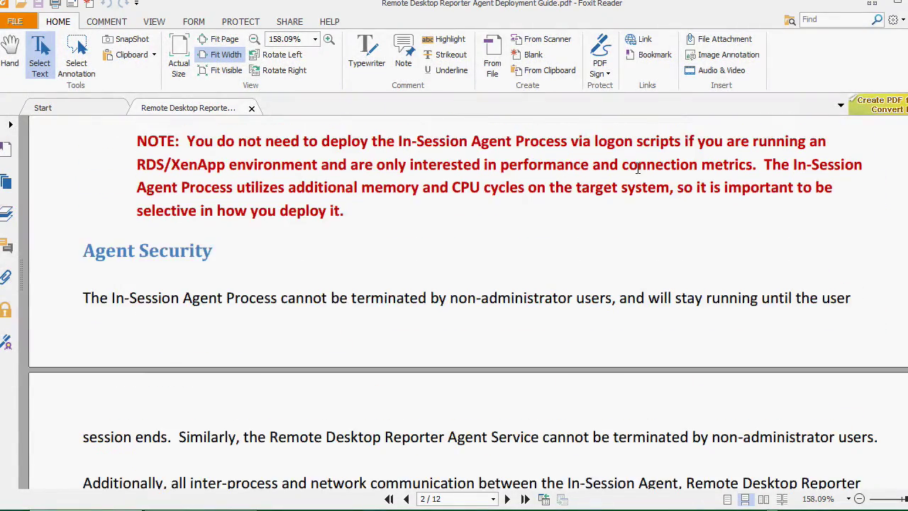
pyautogui.scroll(-14, 637, 168)
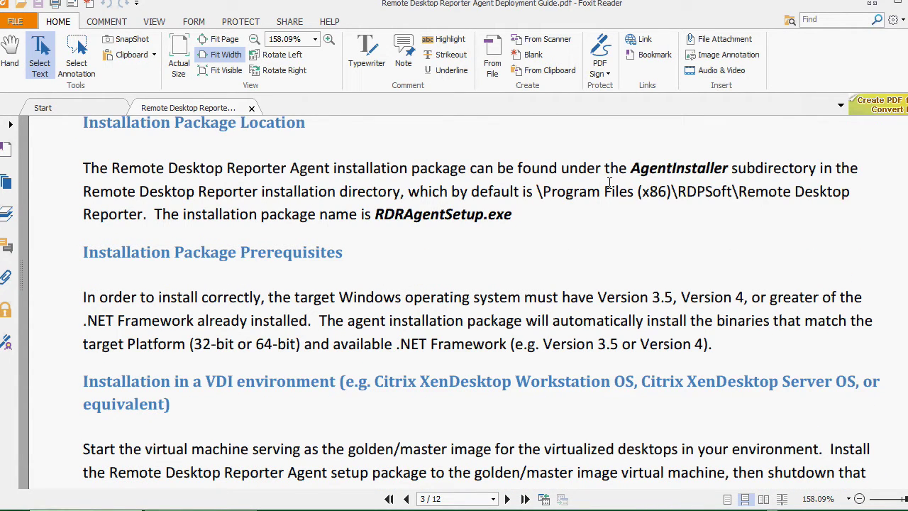
# - Highlight the package name RDRAgentSetup.exe and read on to the uninstall examples
pyautogui.moveTo(514, 215); pyautogui.dragTo(373, 212)
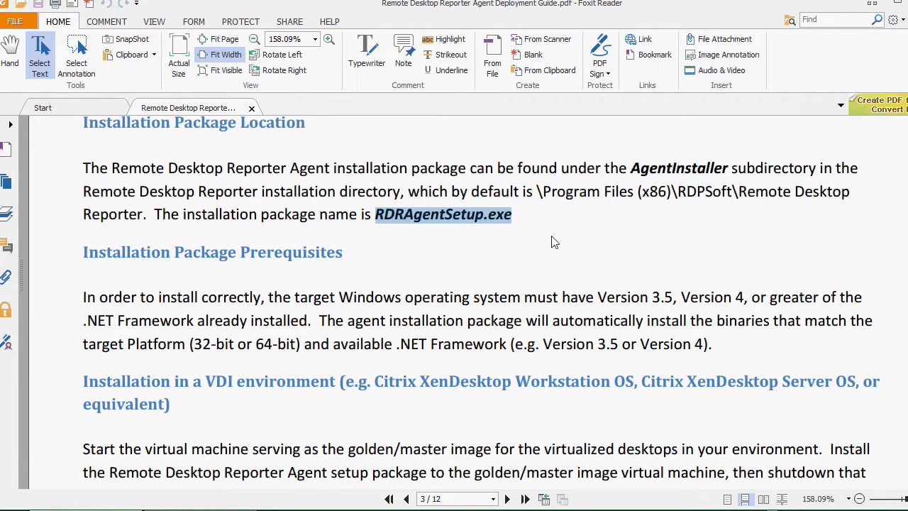
pyautogui.scroll(-1, 554, 242)
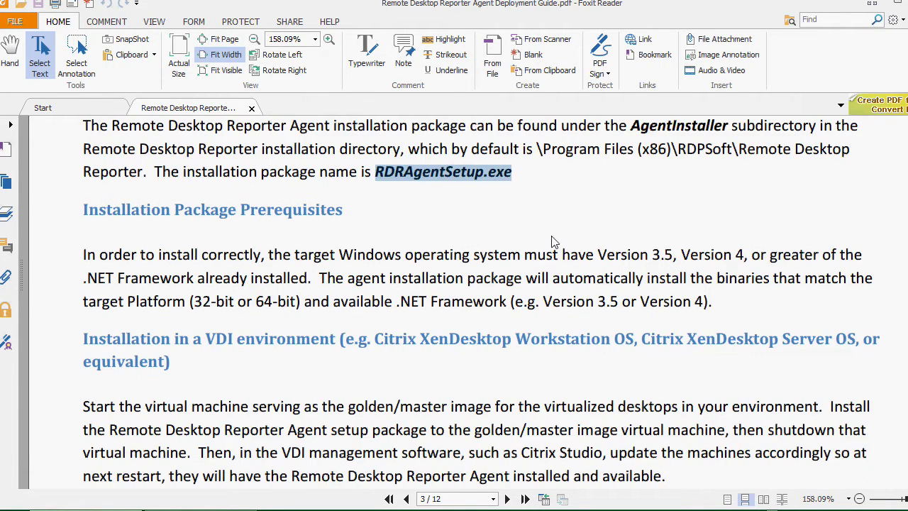
pyautogui.scroll(-1, 555, 242)
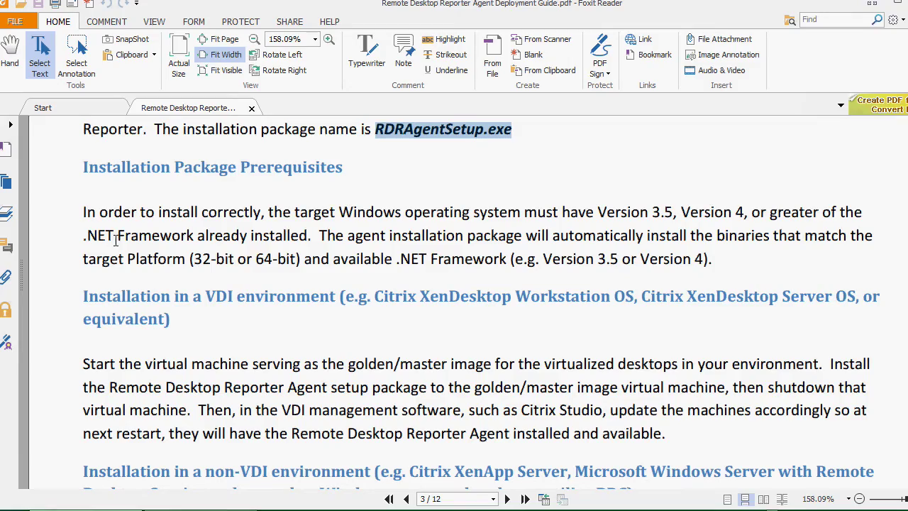
pyautogui.scroll(-2, 204, 253)
pyautogui.scroll(-1, 203, 254)
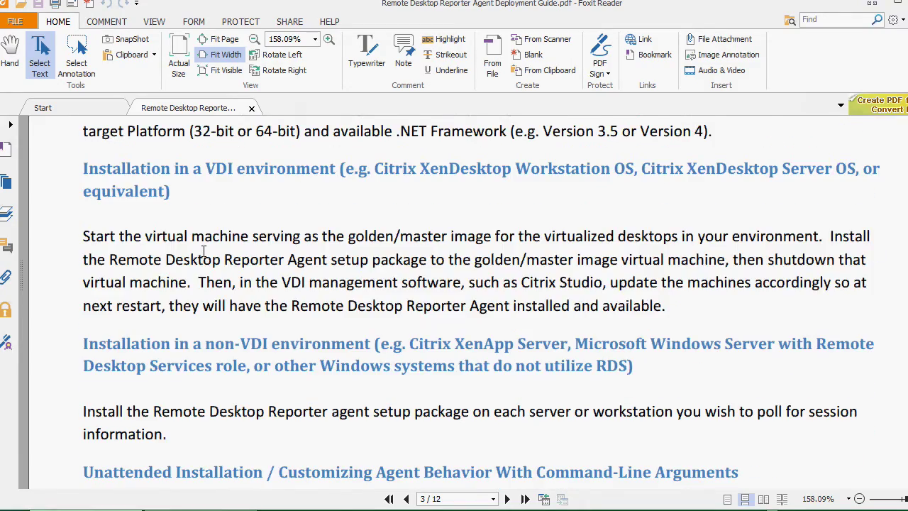
pyautogui.scroll(-7, 204, 251)
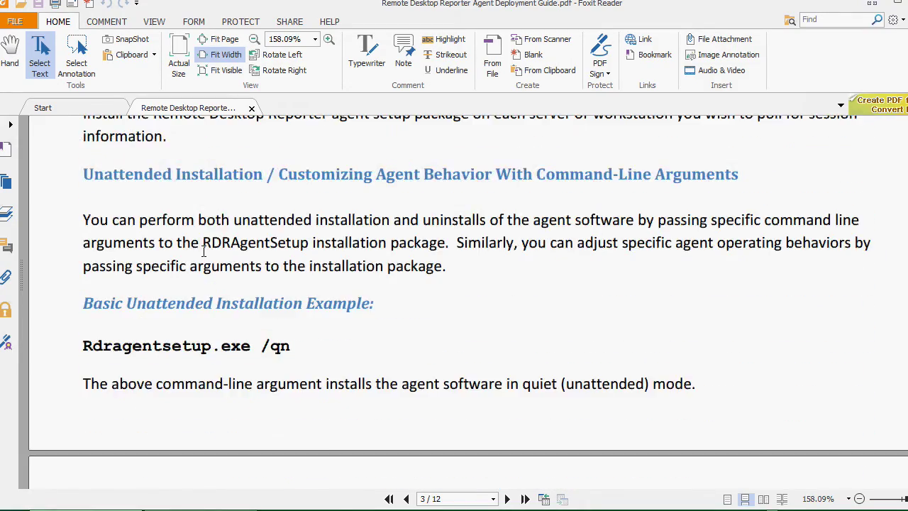
pyautogui.scroll(-4, 204, 251)
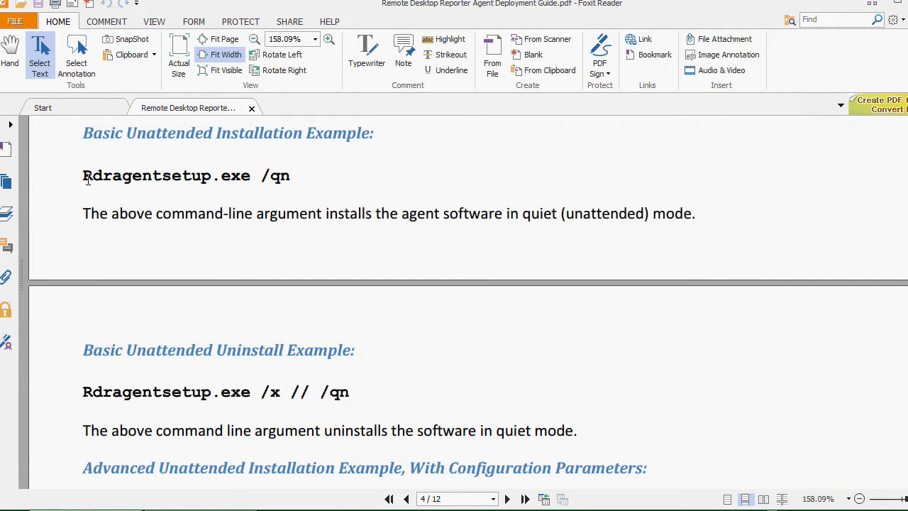
# - Select the basic unattended installation and unattended uninstall commands in the guide
pyautogui.moveTo(82, 177); pyautogui.dragTo(304, 177)
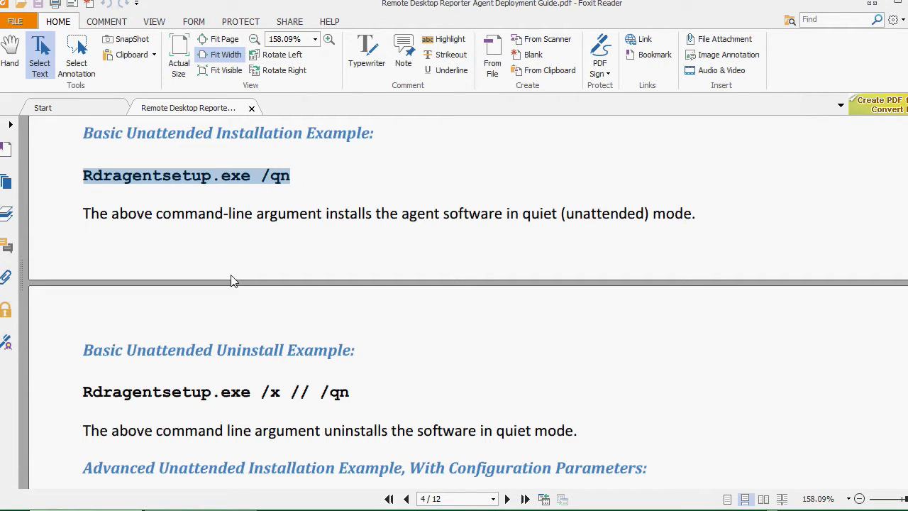
pyautogui.scroll(-3, 231, 280)
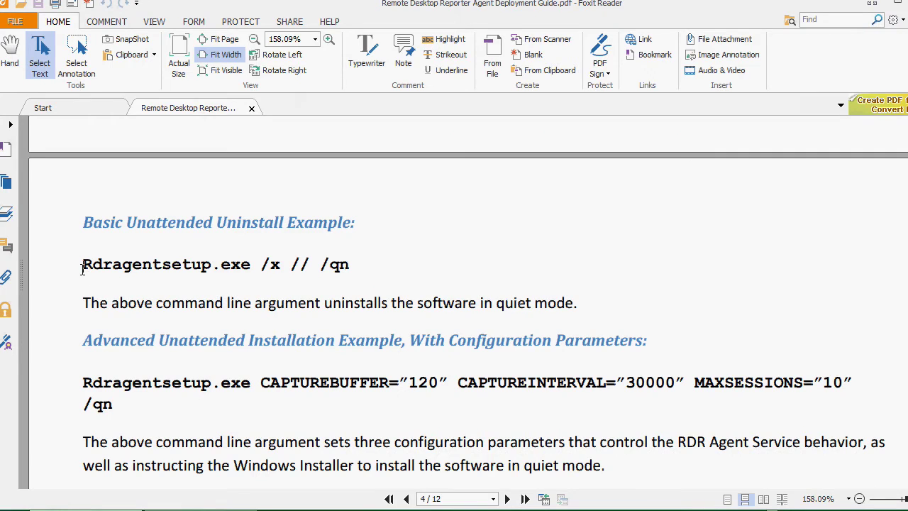
pyautogui.moveTo(82, 269); pyautogui.dragTo(360, 258)
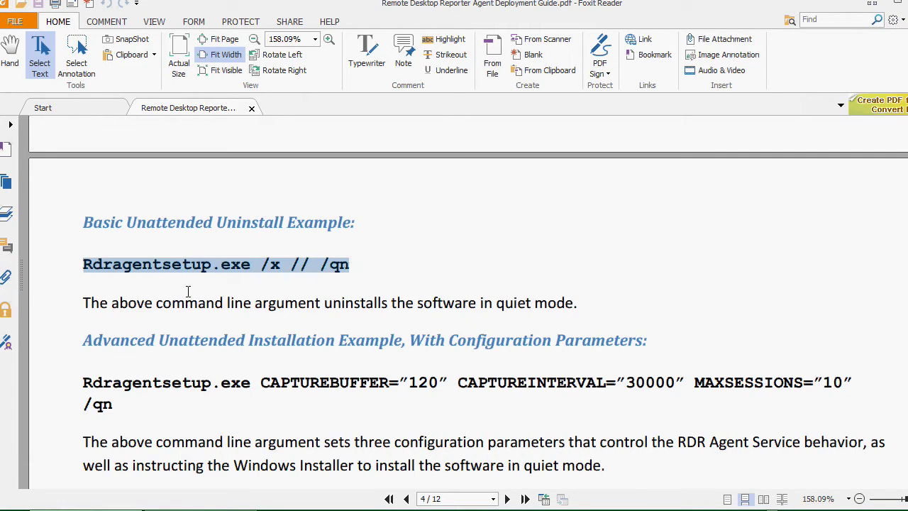
pyautogui.scroll(-2, 188, 291)
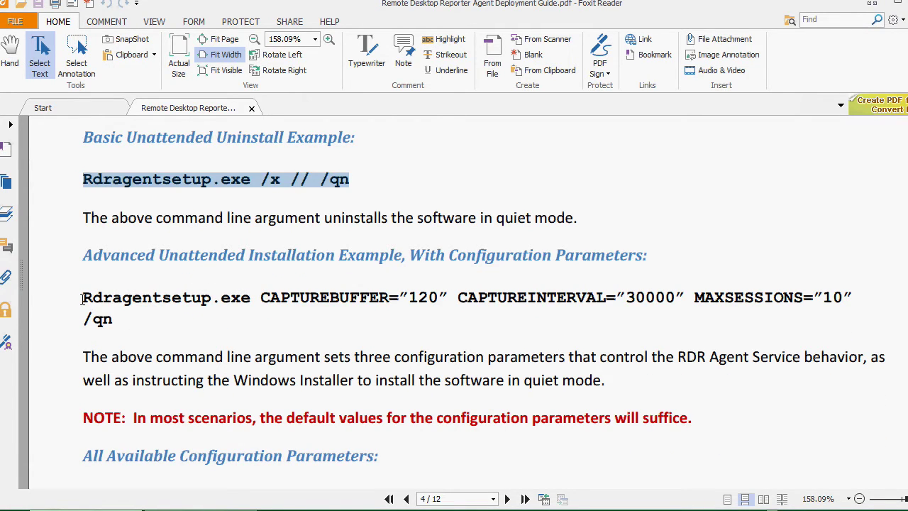
# - Select the advanced installation command with parameters, then scroll back up
pyautogui.moveTo(82, 298); pyautogui.dragTo(156, 317)
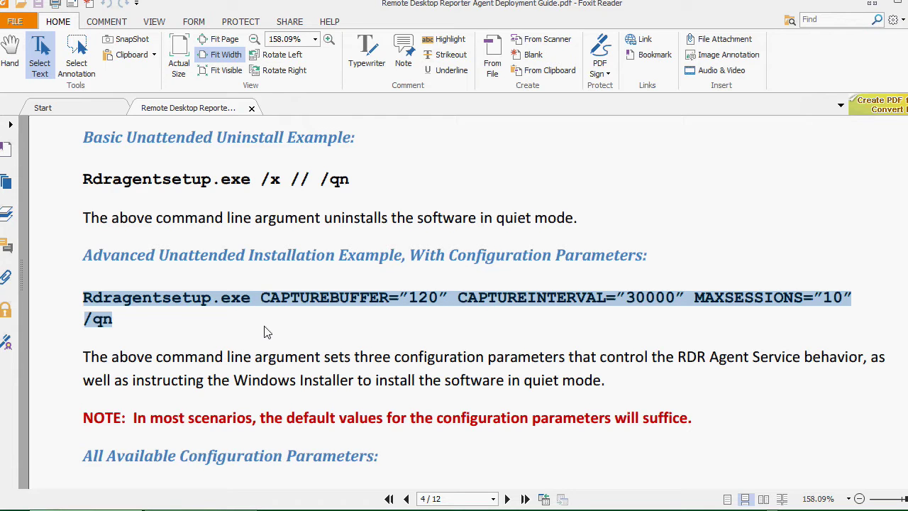
pyautogui.scroll(-3, 266, 332)
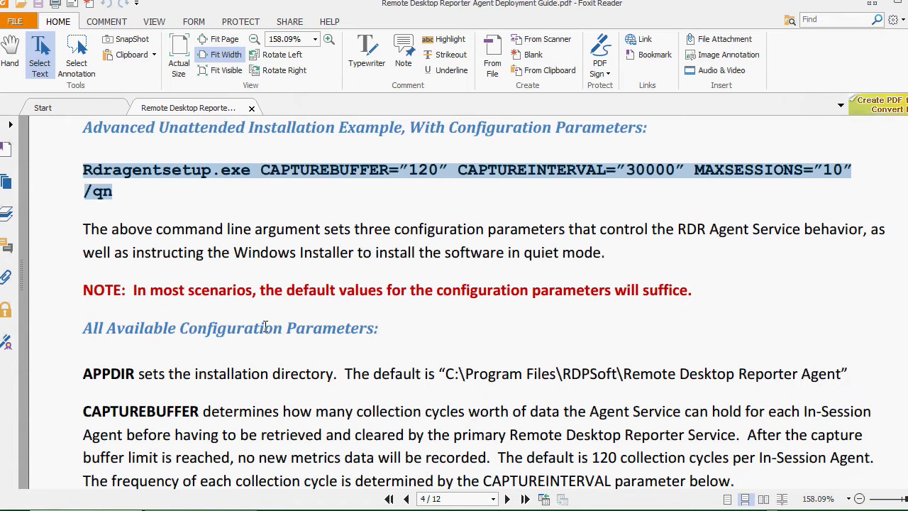
pyautogui.scroll(5, 265, 327)
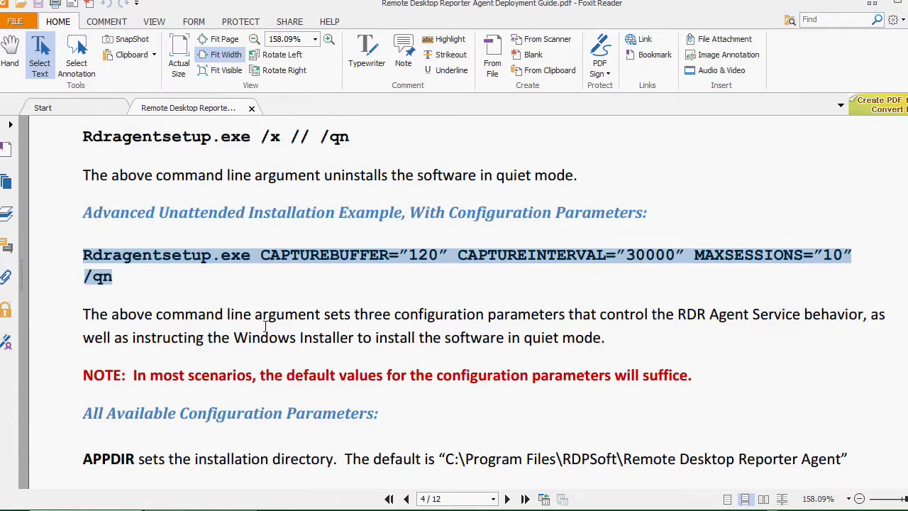
pyautogui.scroll(2, 265, 332)
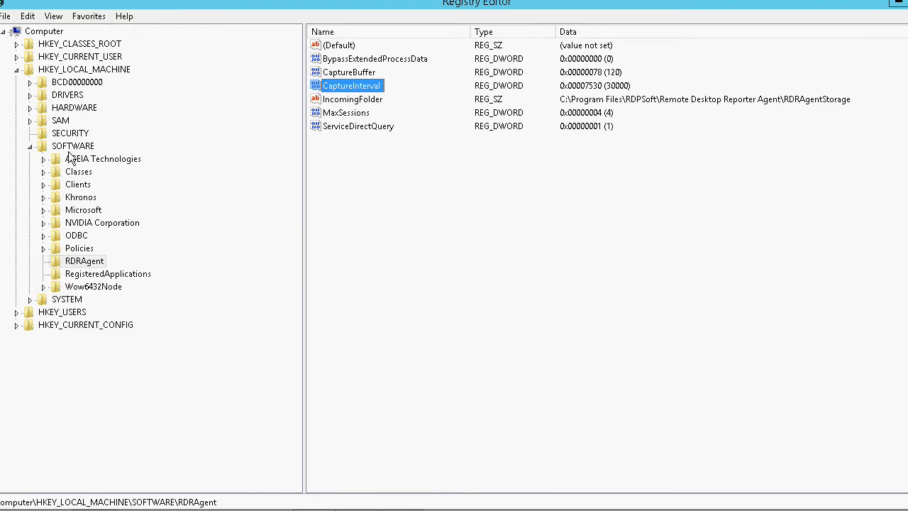
pyautogui.click(84, 263)
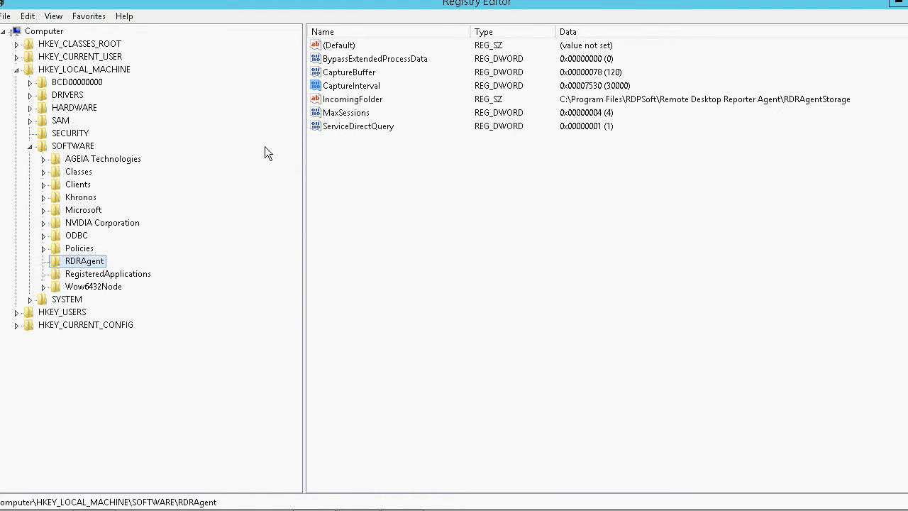
pyautogui.click(341, 86)
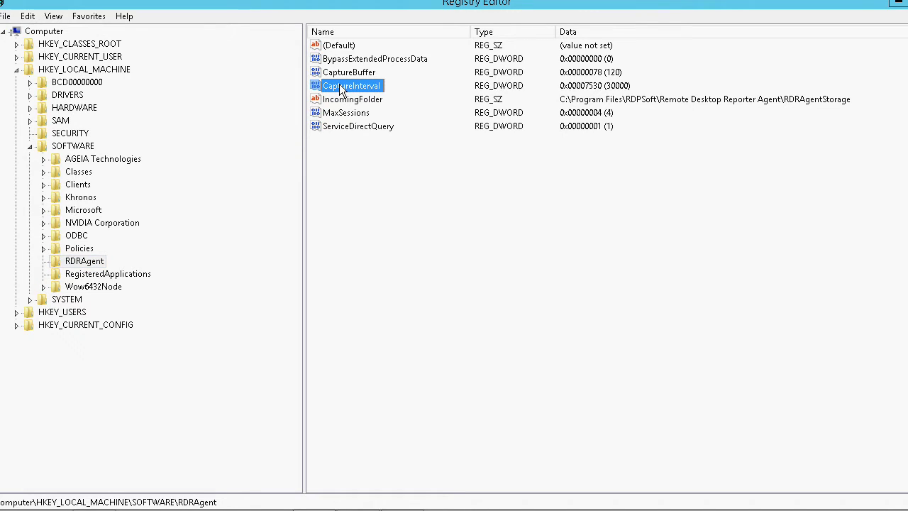
pyautogui.doubleClick(342, 88)
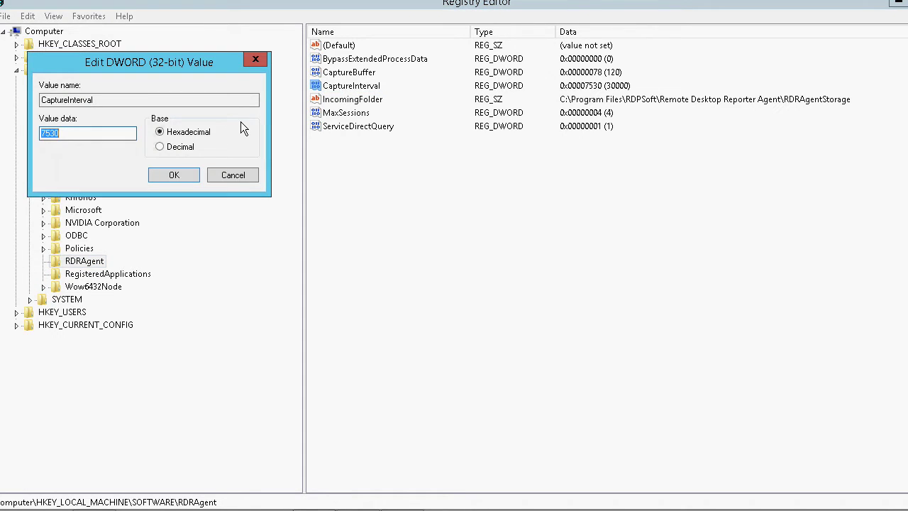
pyautogui.click(183, 148)
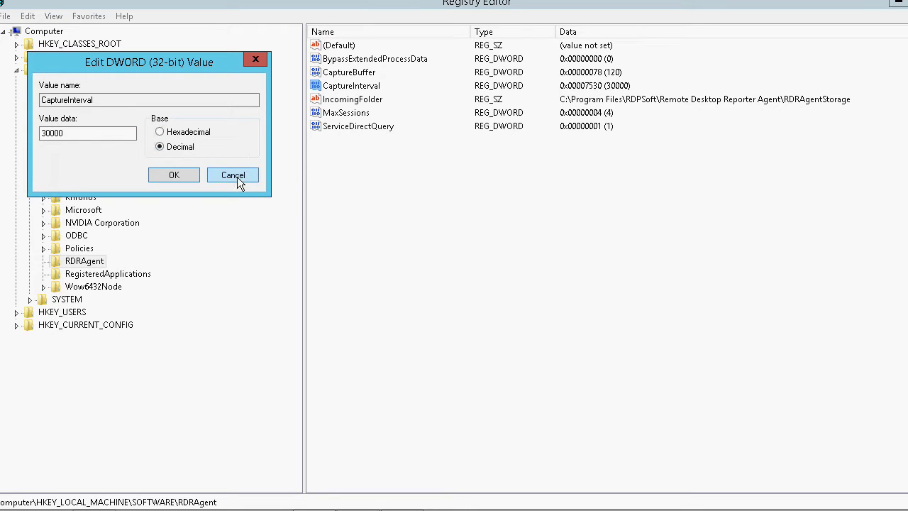
pyautogui.click(43, 134)
pyautogui.write('6')
pyautogui.press('BackSpace')
pyautogui.write('12')
pyautogui.click(81, 136)
pyautogui.press('BackSpace')
pyautogui.press('BackSpace')
pyautogui.press('BackSpace')
pyautogui.press('BackSpace')
pyautogui.press('BackSpace')
pyautogui.press('BackSpace')
pyautogui.write('30000')
pyautogui.click(165, 175)
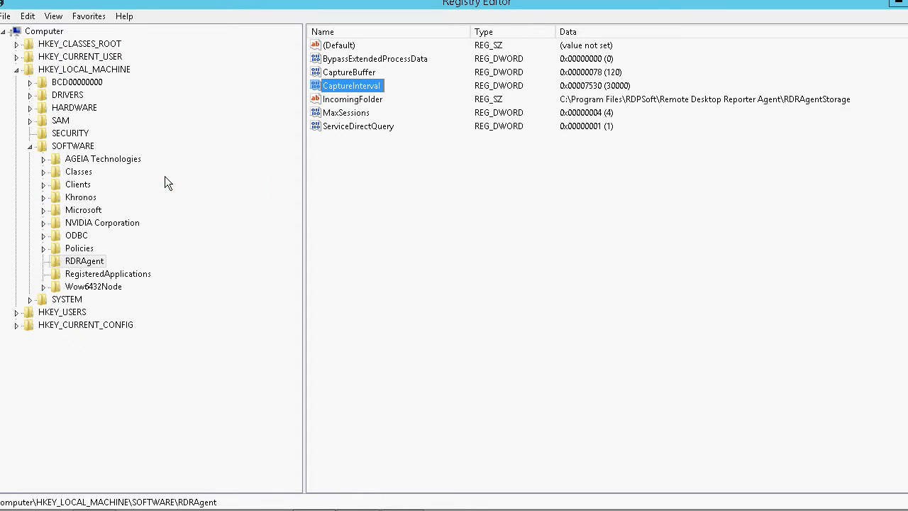
pyautogui.click(339, 115)
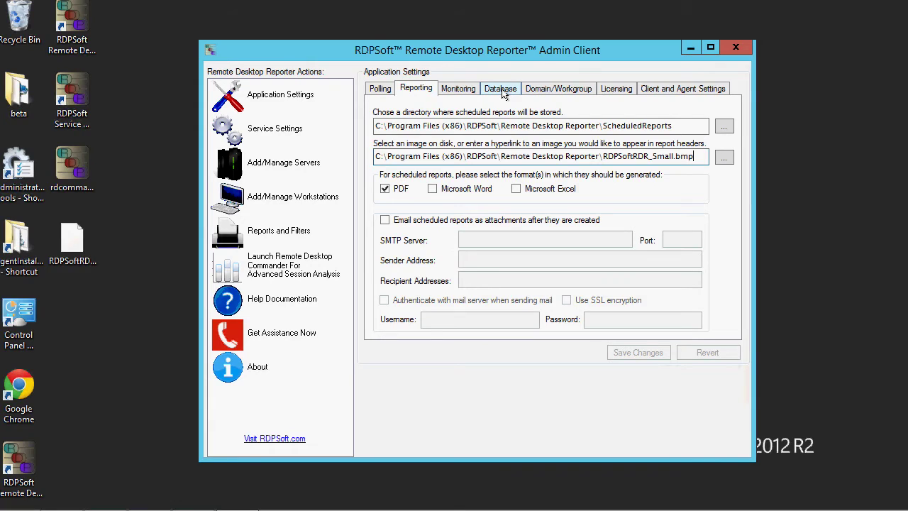
# - Show the Database settings with purge options and database free space
pyautogui.click(501, 92)
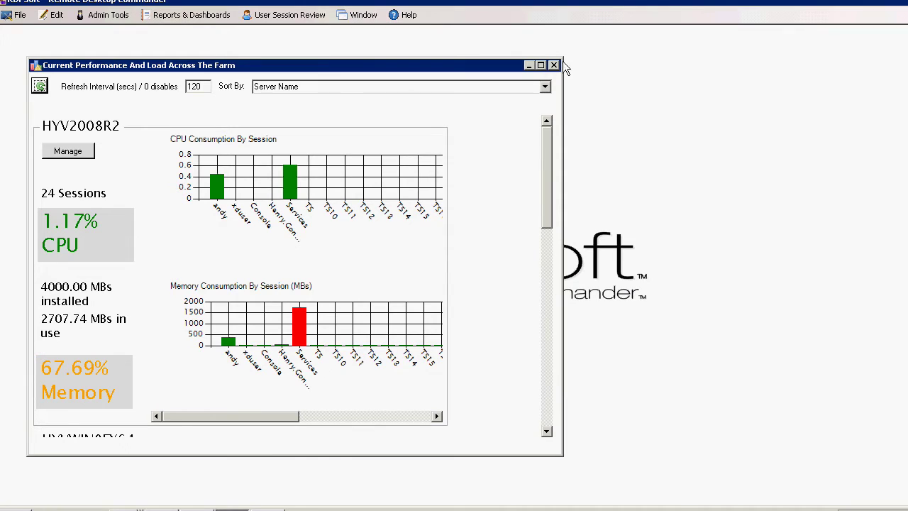
# - Reopen the Current Performance And Load Across The Farm dashboard maximized
pyautogui.click(555, 65)
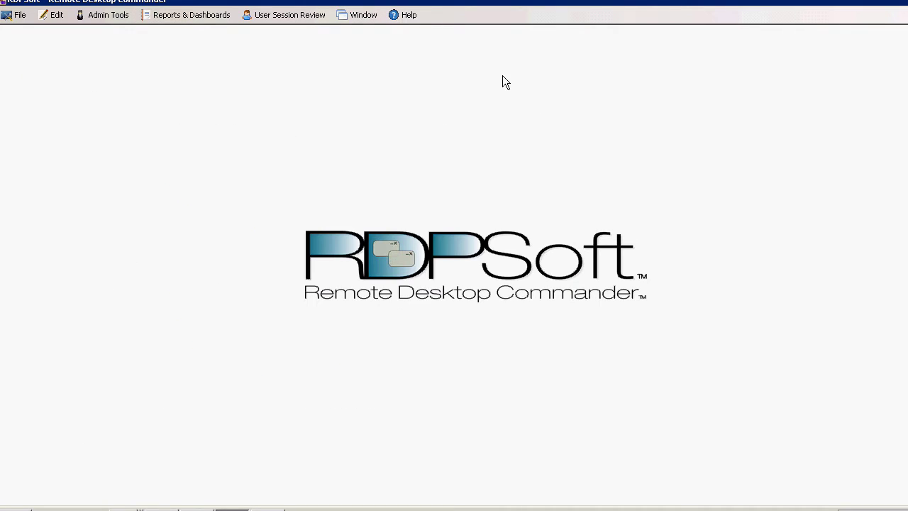
pyautogui.click(153, 22)
pyautogui.click(171, 49)
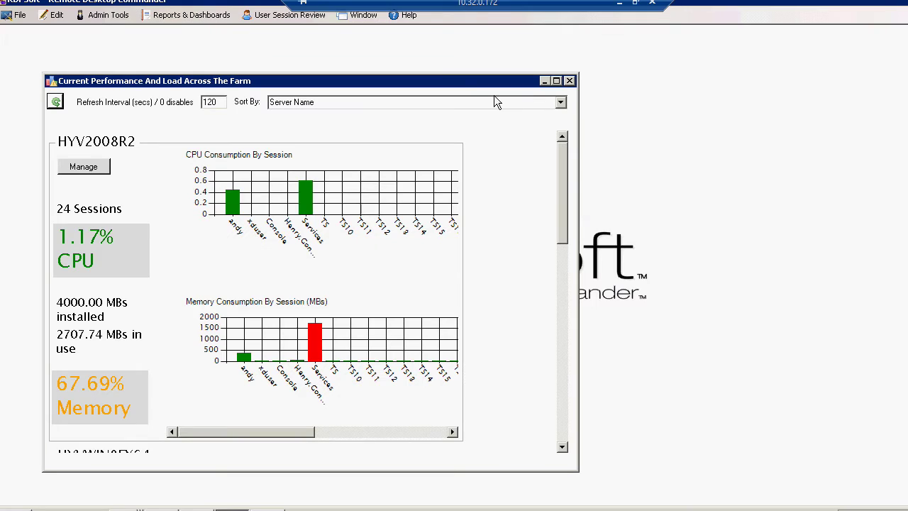
pyautogui.click(556, 81)
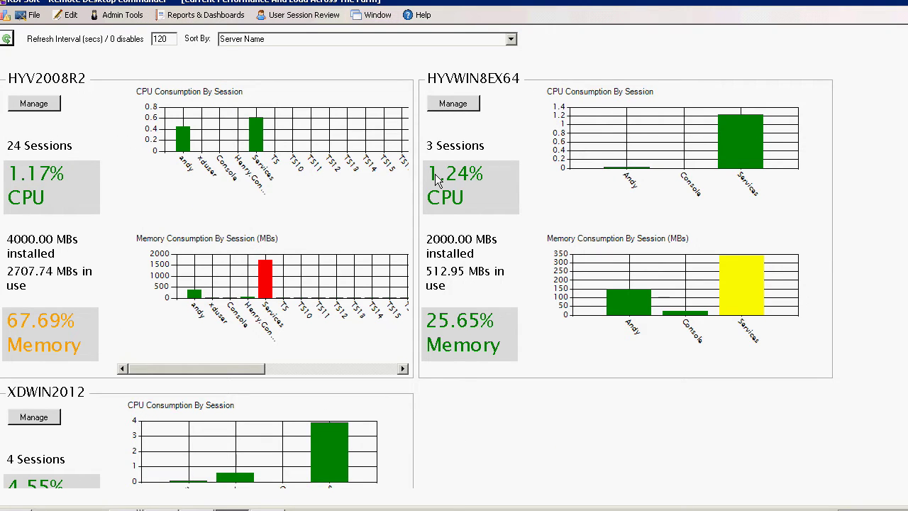
# - Sort servers by session count, low to high and then high to low
pyautogui.click(511, 40)
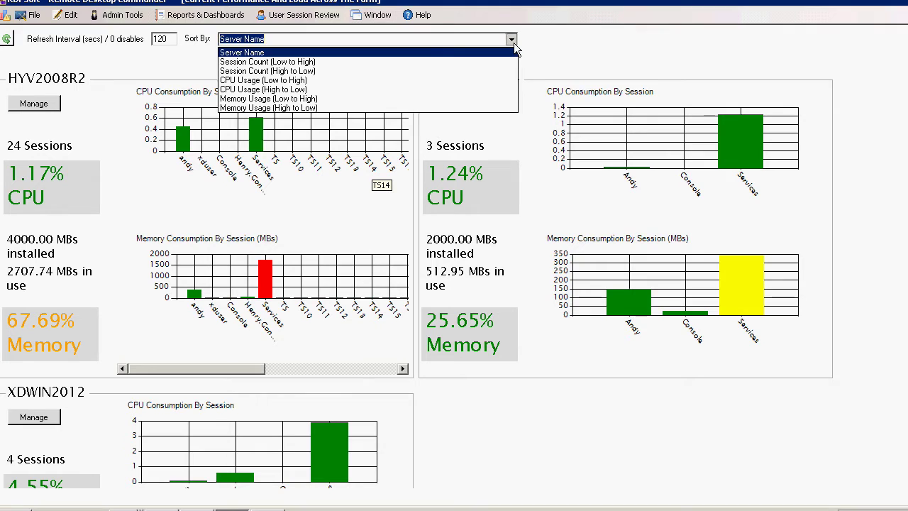
pyautogui.click(448, 66)
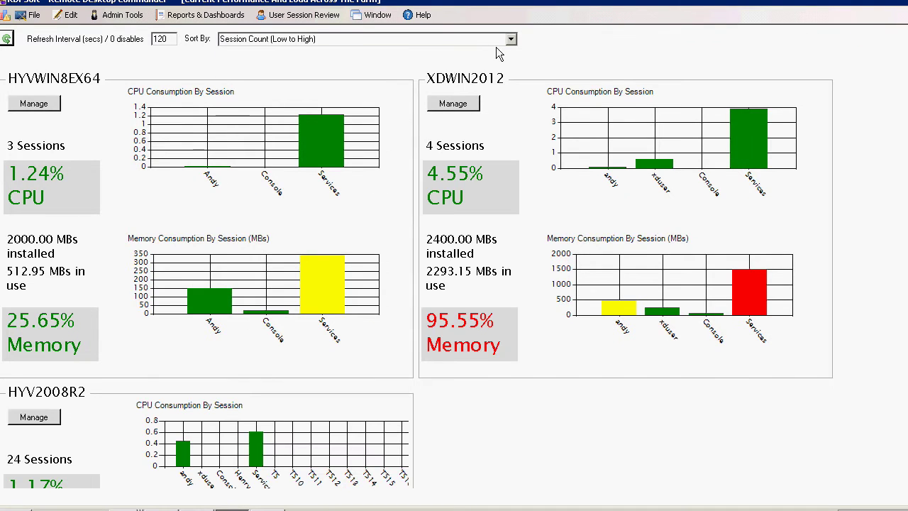
pyautogui.click(511, 39)
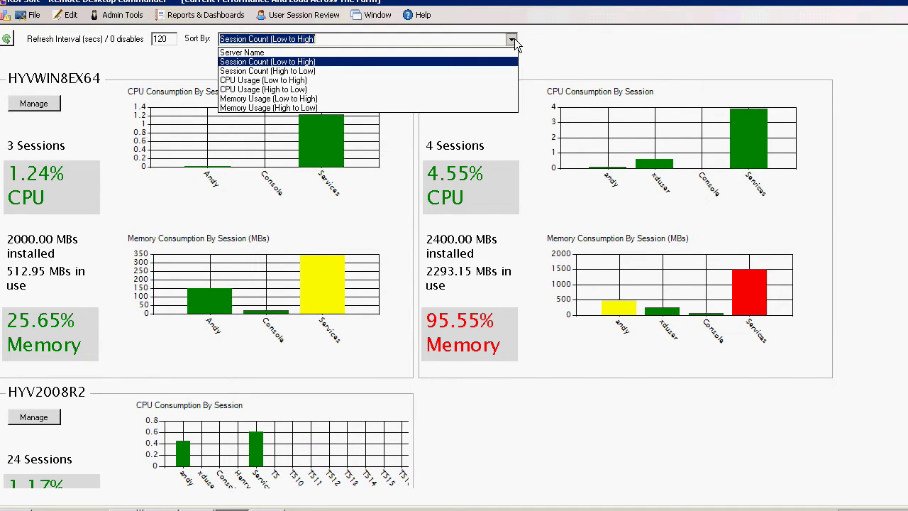
pyautogui.click(435, 64)
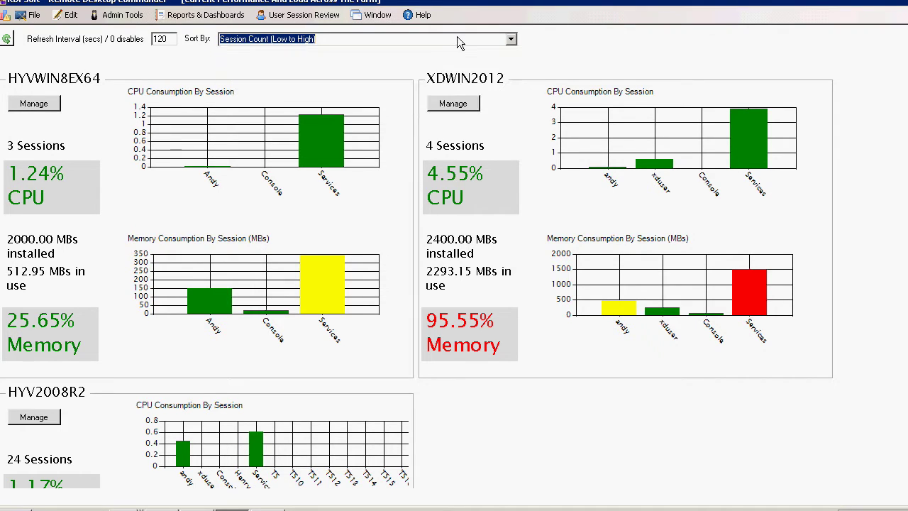
pyautogui.click(512, 41)
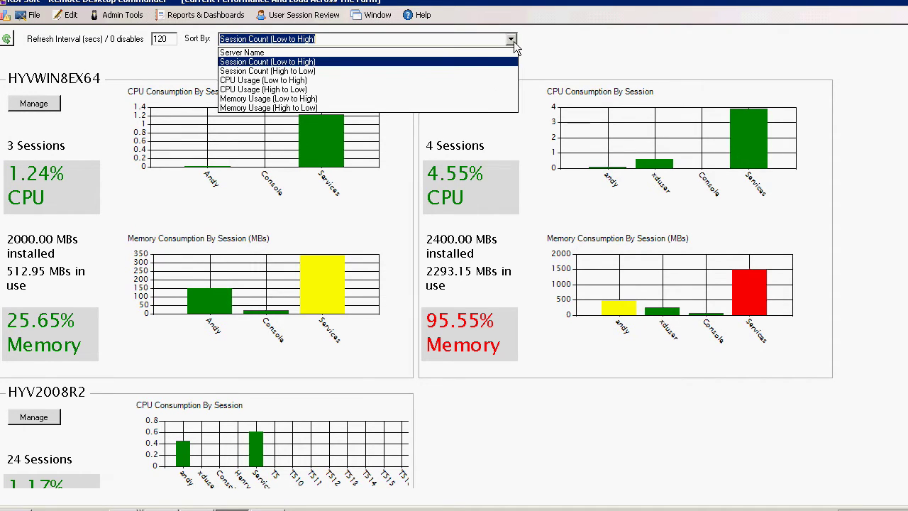
pyautogui.click(450, 71)
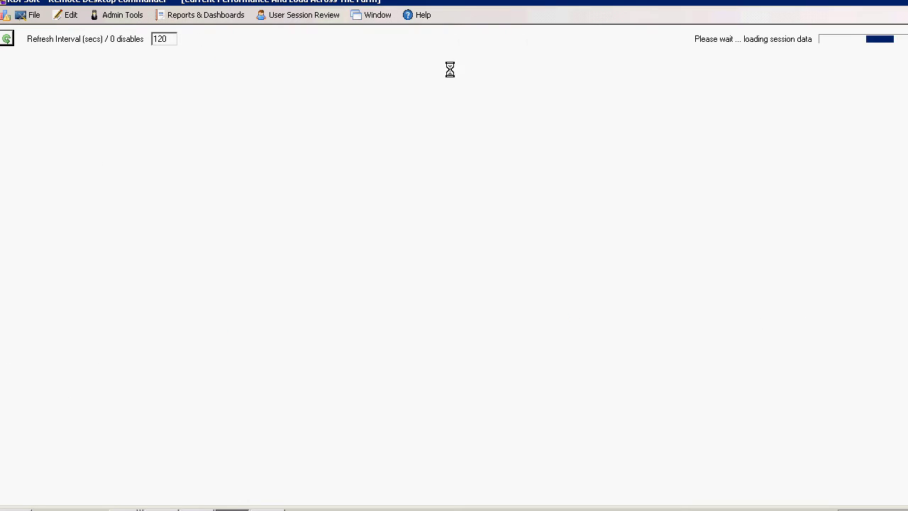
# - Sort by CPU and memory usage, return to server name, then open a user session's history
pyautogui.click(511, 38)
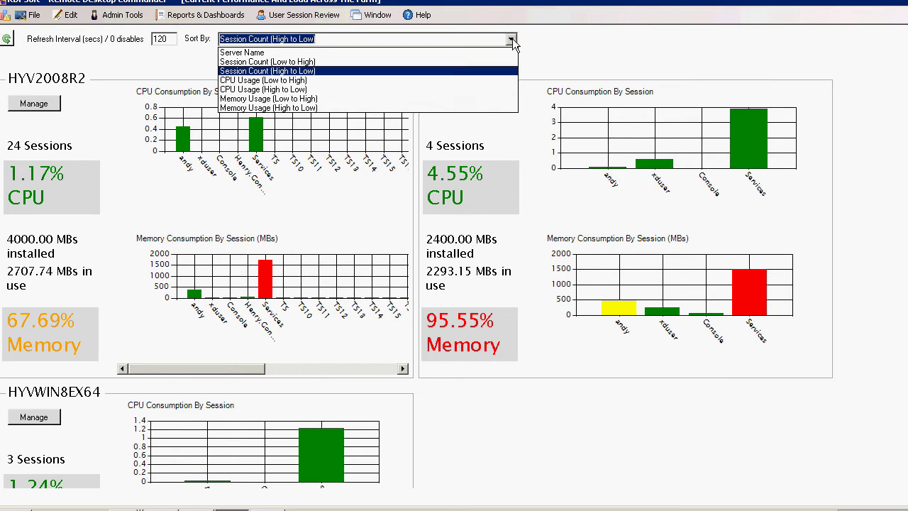
pyautogui.click(408, 89)
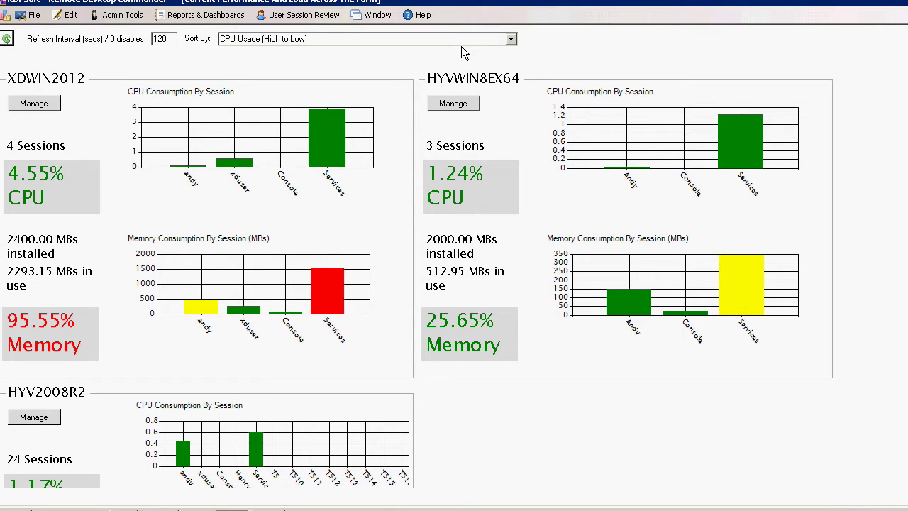
pyautogui.click(510, 41)
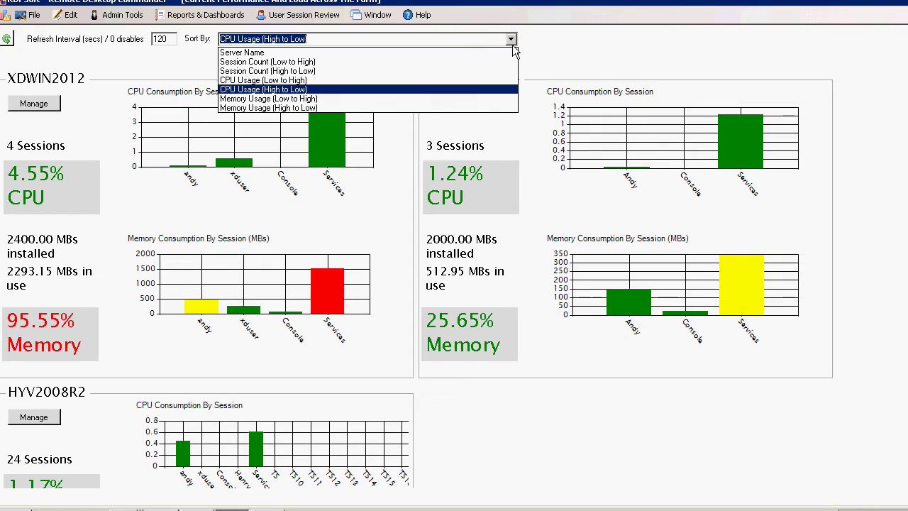
pyautogui.click(386, 108)
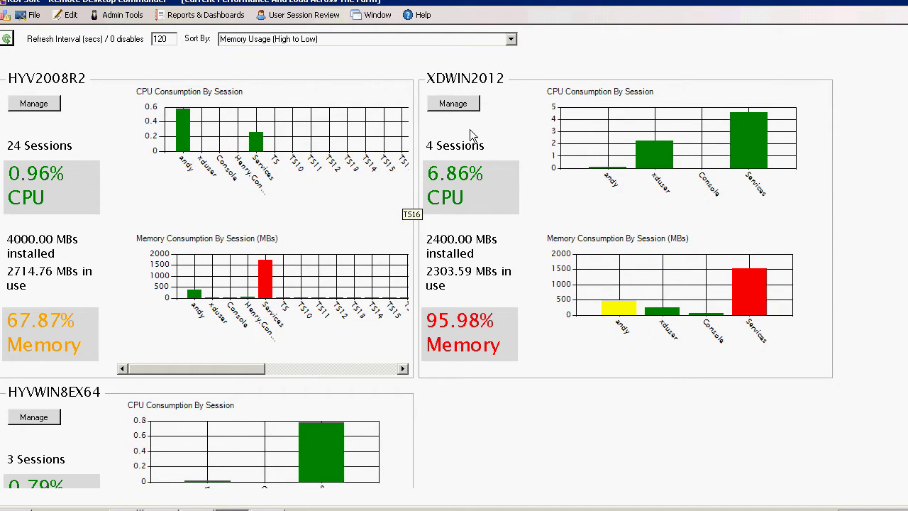
pyautogui.click(506, 41)
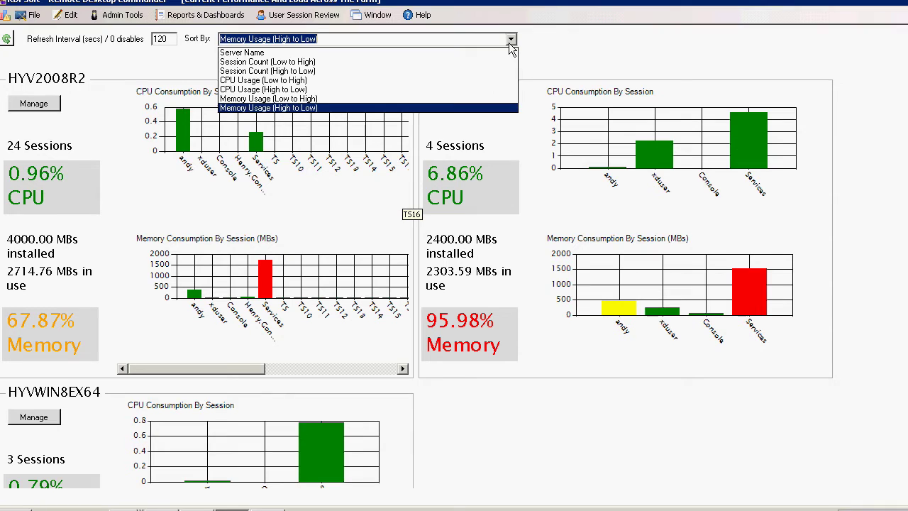
pyautogui.click(458, 60)
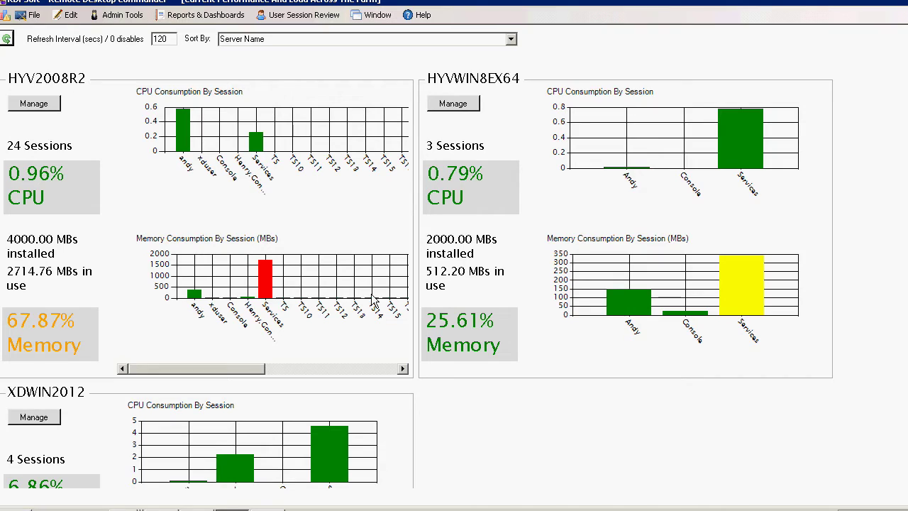
pyautogui.click(188, 144)
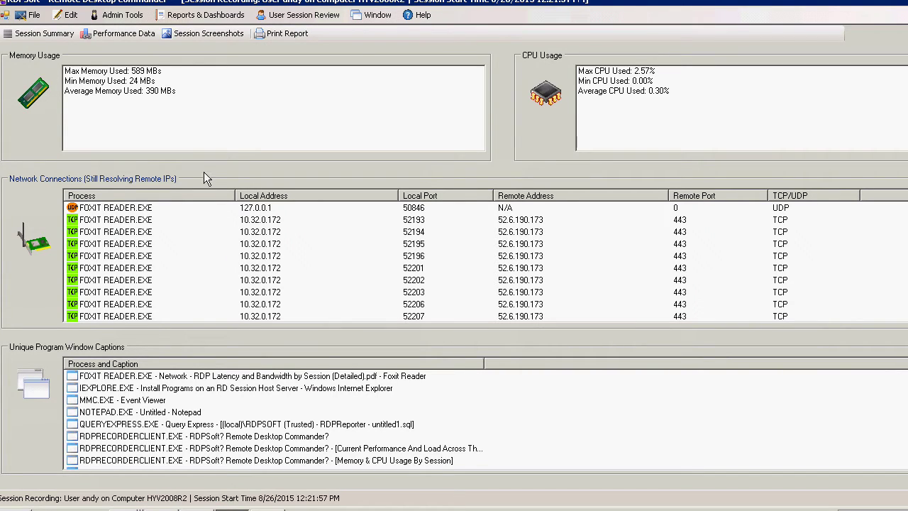
# - Show the session's CPU and memory charts and inspect process snapshots from 8:15:52 to 8:18:22 PM
pyautogui.click(118, 33)
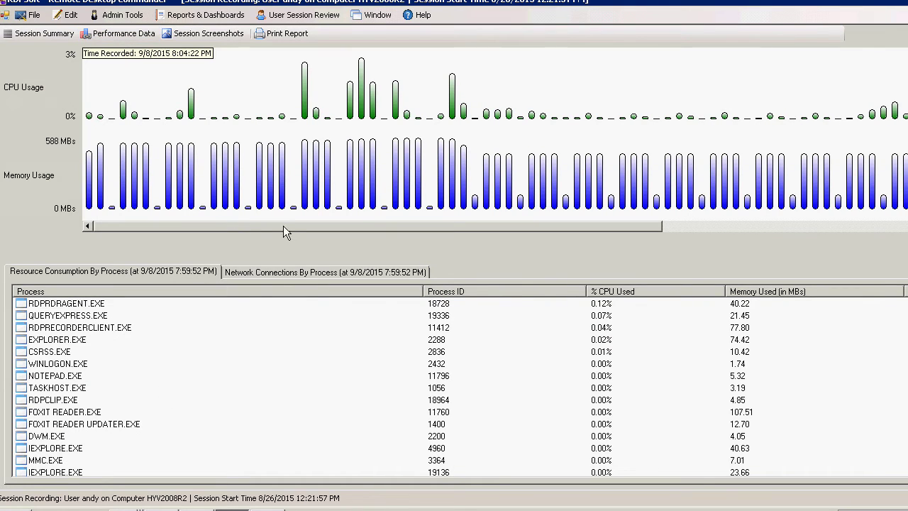
pyautogui.moveTo(283, 229); pyautogui.dragTo(372, 226)
pyautogui.click(318, 112)
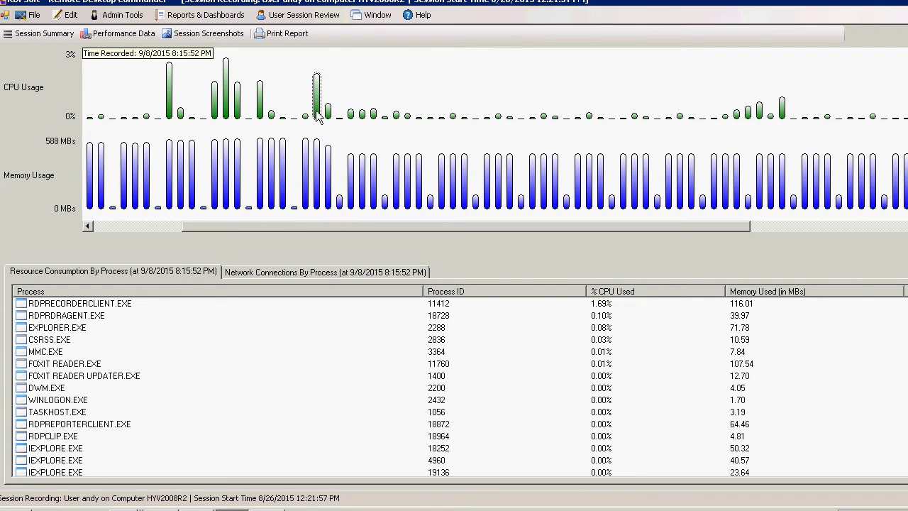
pyautogui.click(328, 114)
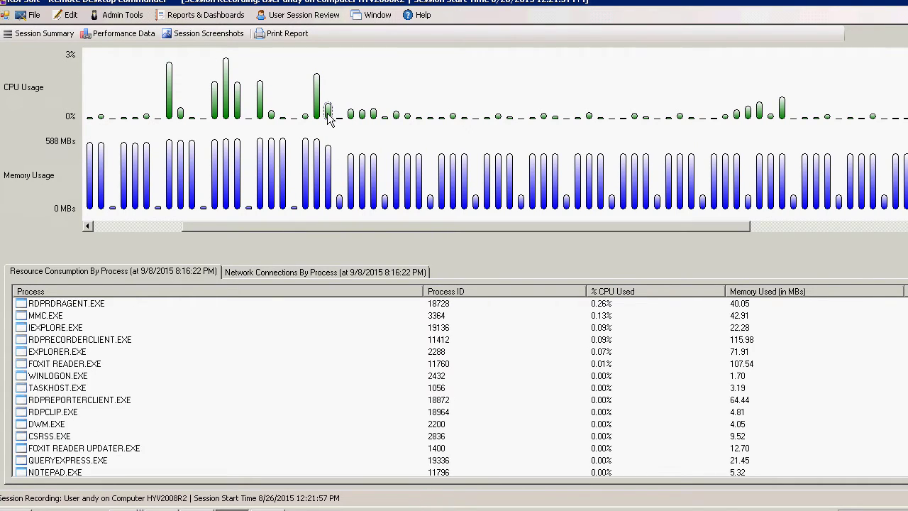
pyautogui.click(350, 180)
pyautogui.click(363, 190)
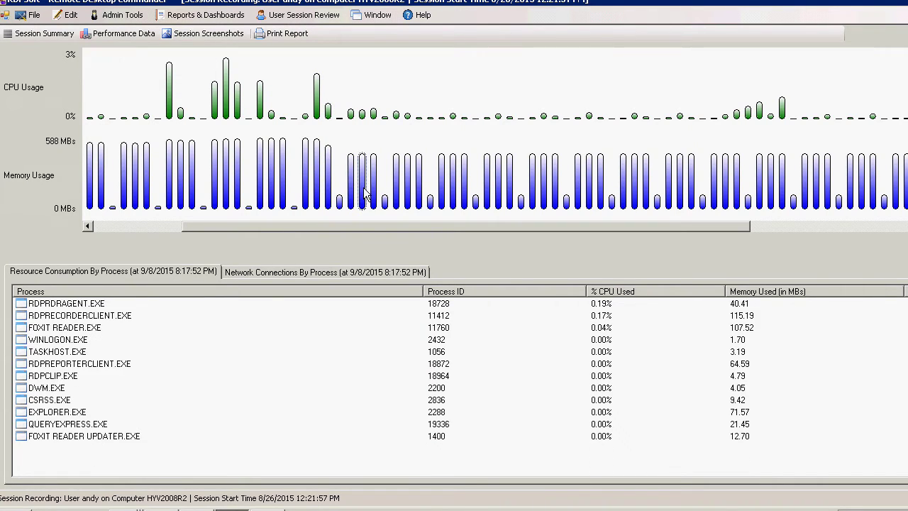
pyautogui.click(376, 196)
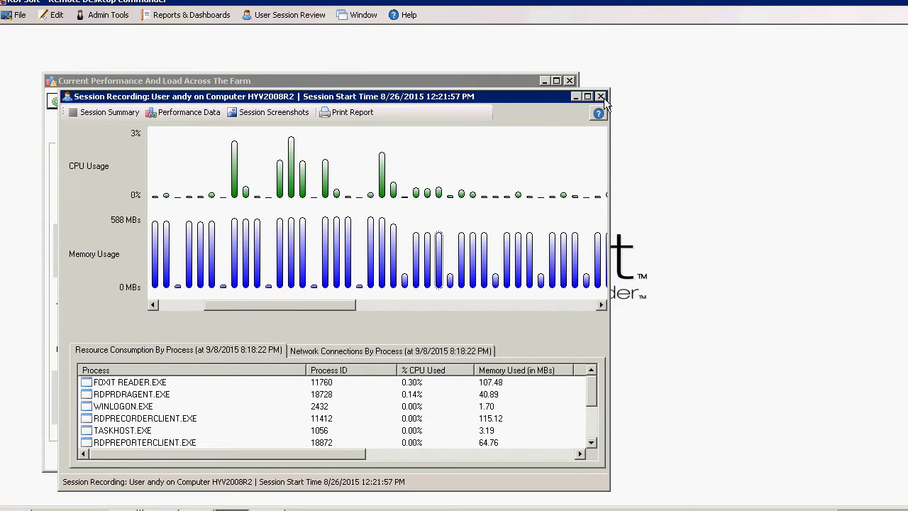
# - Close the recording and open the Services session's performance data from the maximized dashboard
pyautogui.click(601, 96)
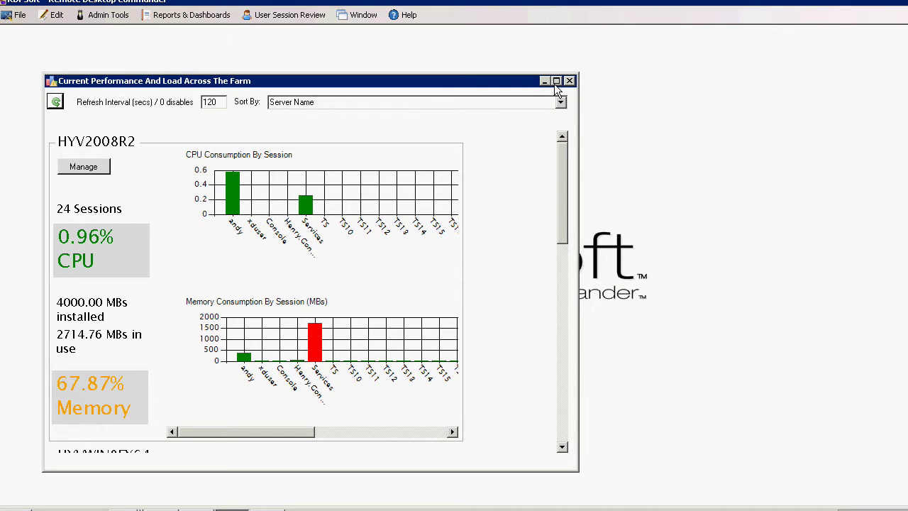
pyautogui.click(556, 81)
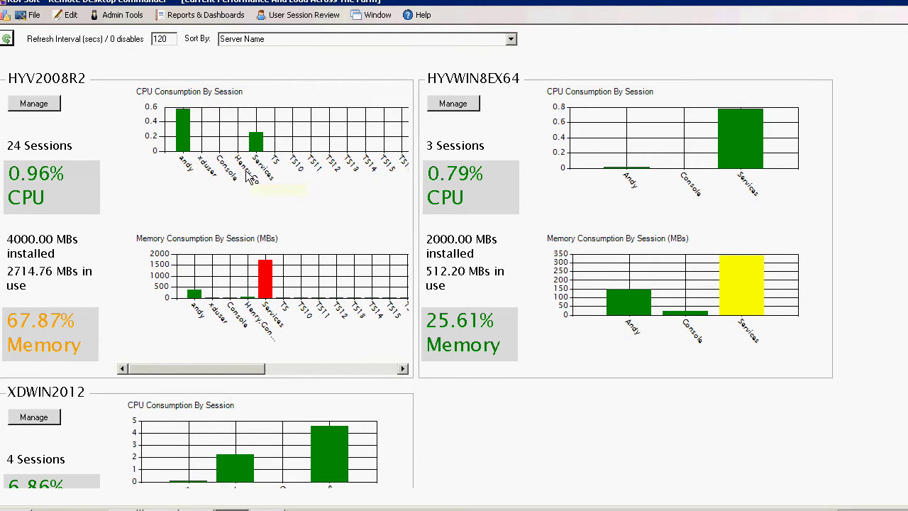
pyautogui.click(259, 149)
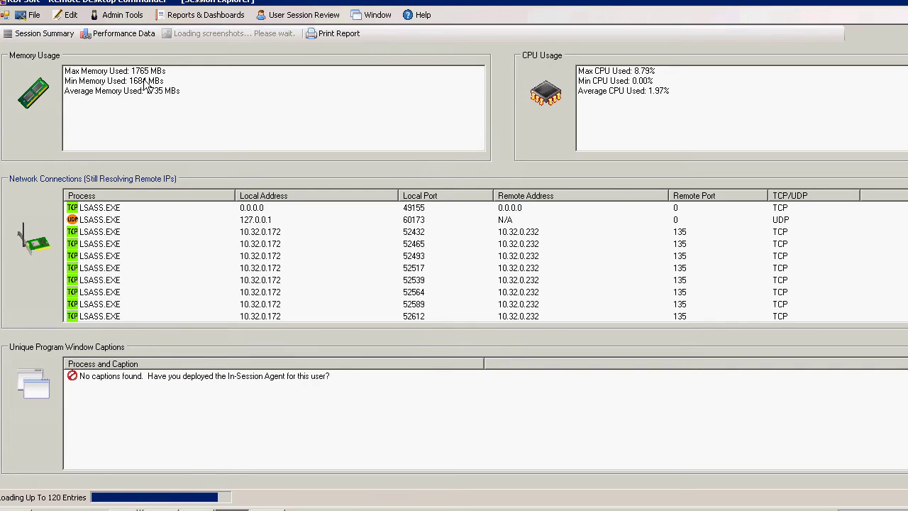
pyautogui.click(119, 35)
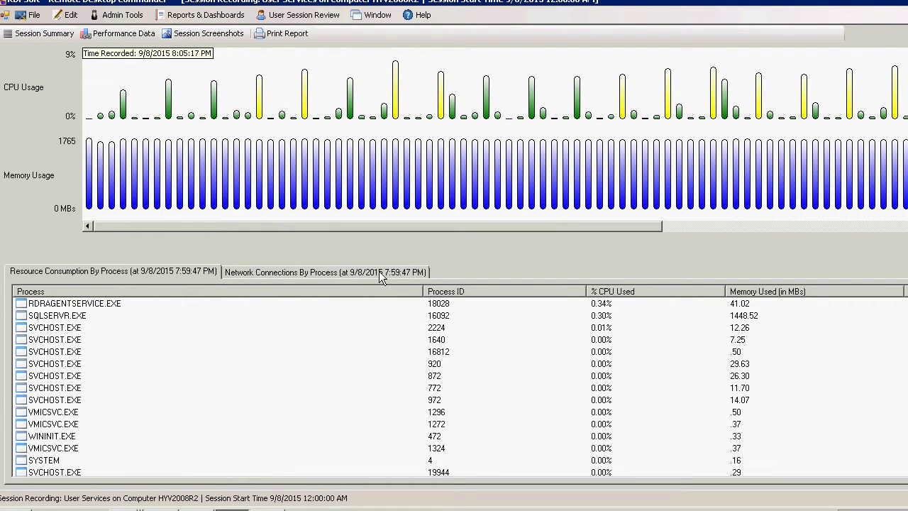
# - Inspect process usage at 8:11:17 PM and at the 8:13:17 PM CPU and memory peak
pyautogui.click(373, 119)
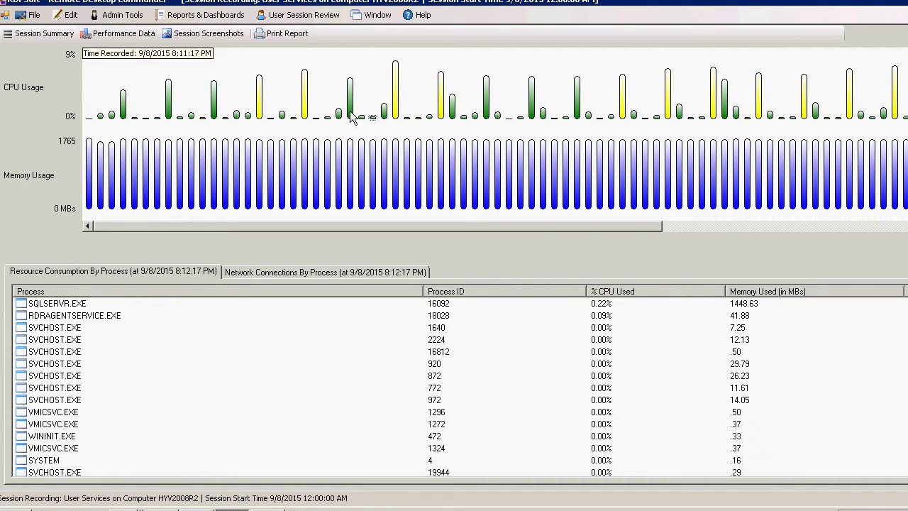
pyautogui.click(350, 117)
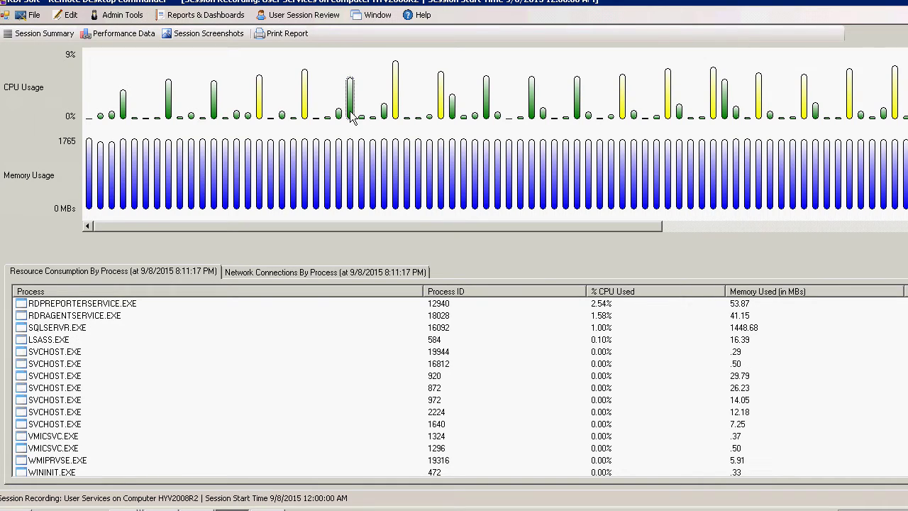
pyautogui.moveTo(397, 120)
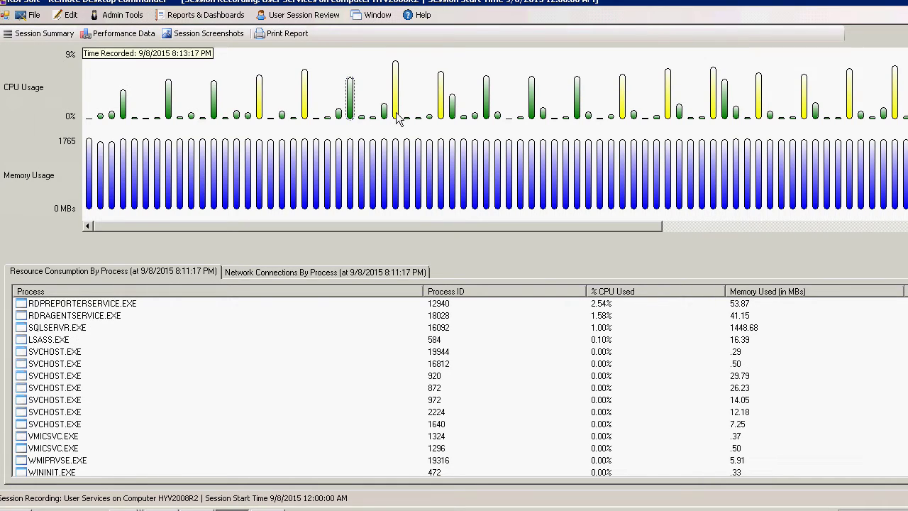
pyautogui.click(397, 119)
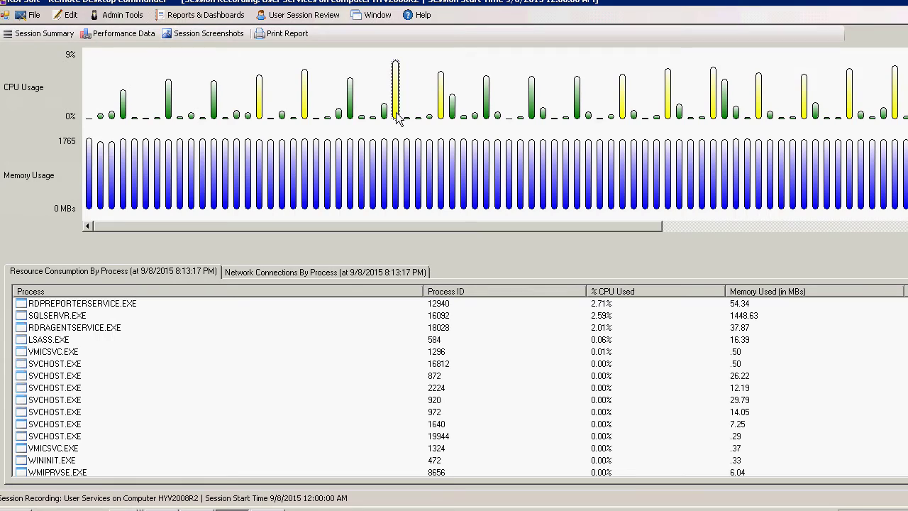
pyautogui.moveTo(400, 159)
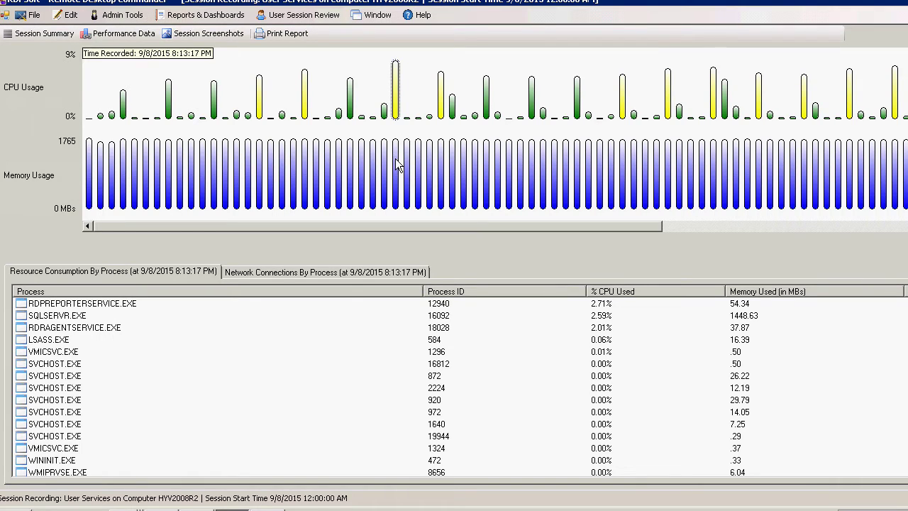
pyautogui.click(396, 162)
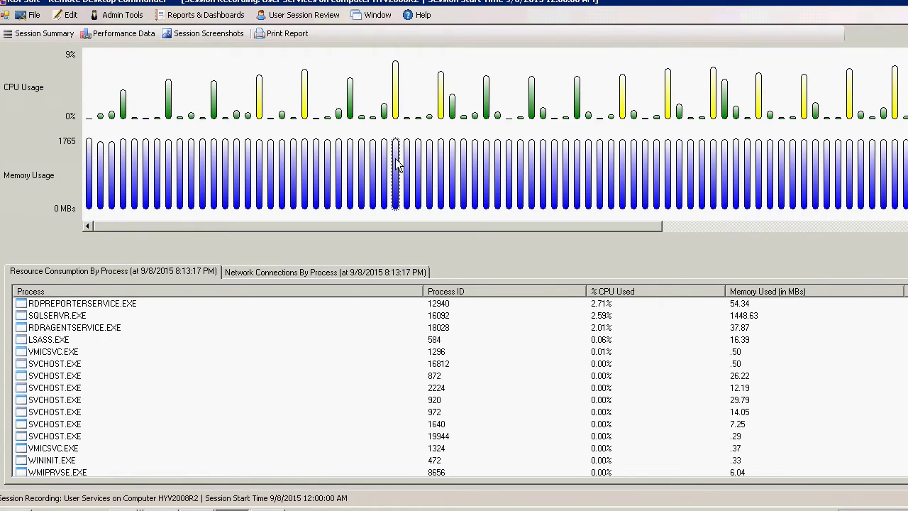
# - Sort the process table by memory used, then by CPU usage in both orders
pyautogui.click(768, 287)
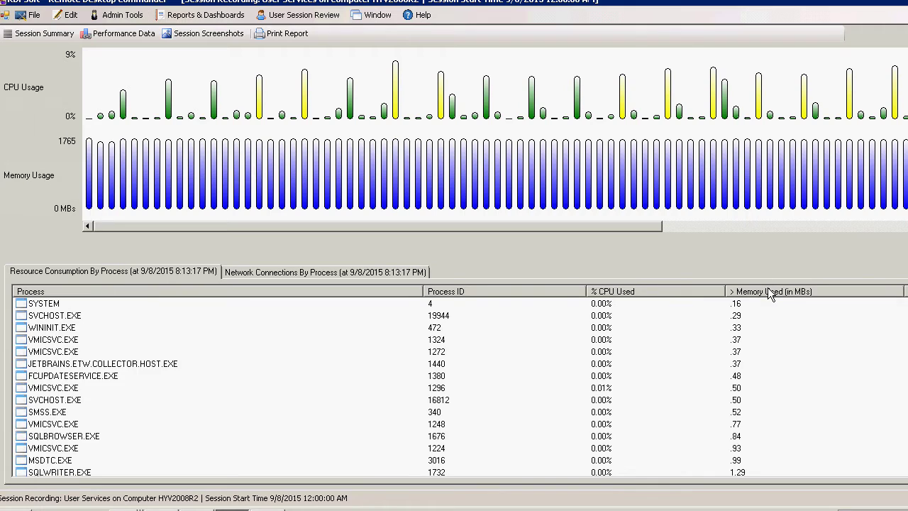
pyautogui.click(768, 287)
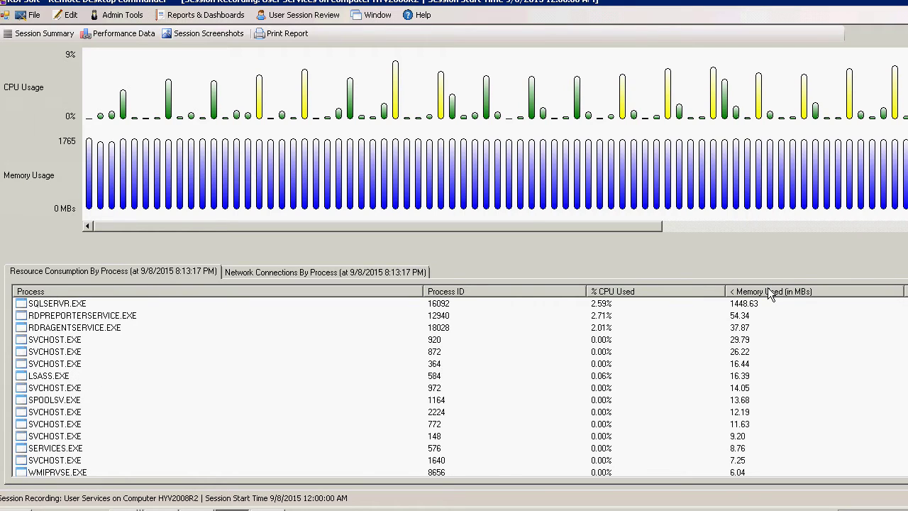
pyautogui.click(638, 291)
pyautogui.click(639, 291)
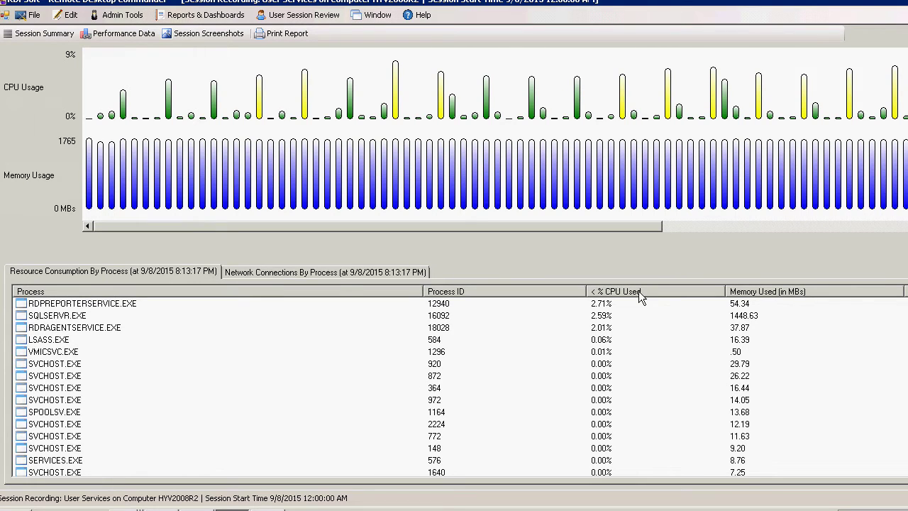
pyautogui.click(638, 291)
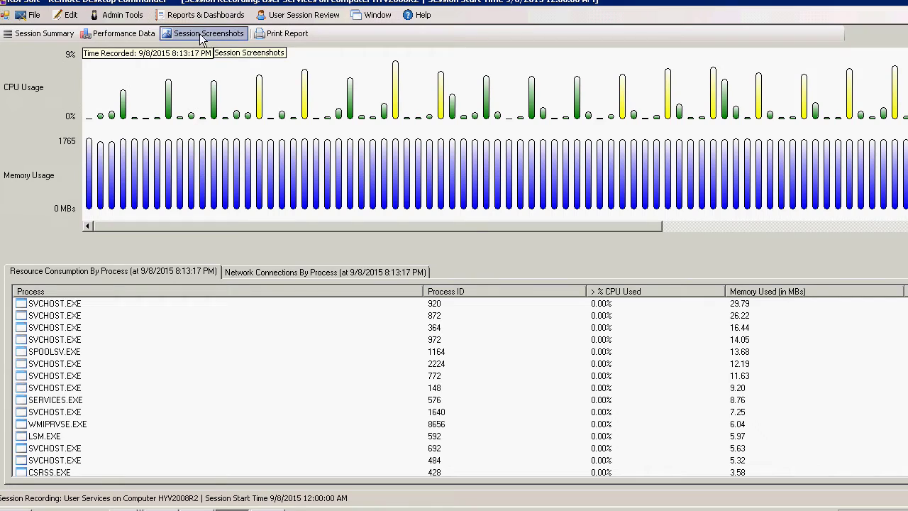
# - Show the Services session summary and scroll through its Network Connections list
pyautogui.click(44, 34)
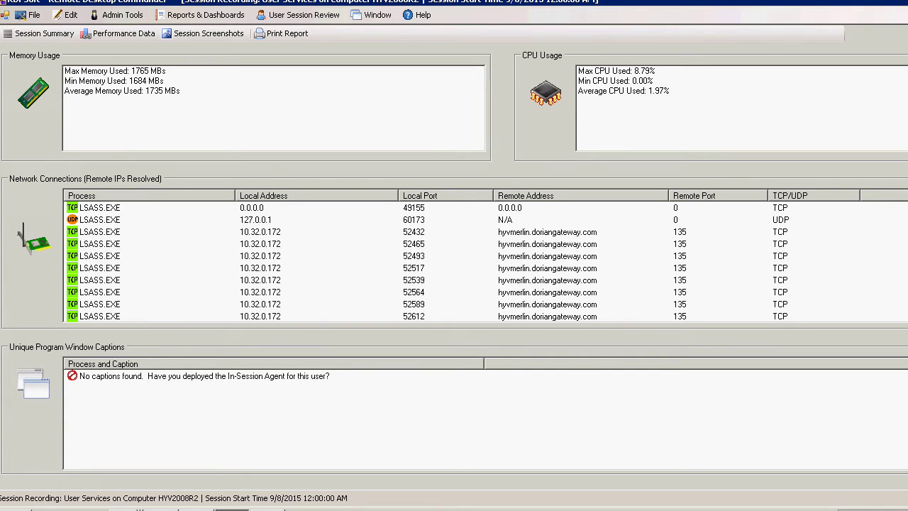
pyautogui.scroll(-10, 425, 263)
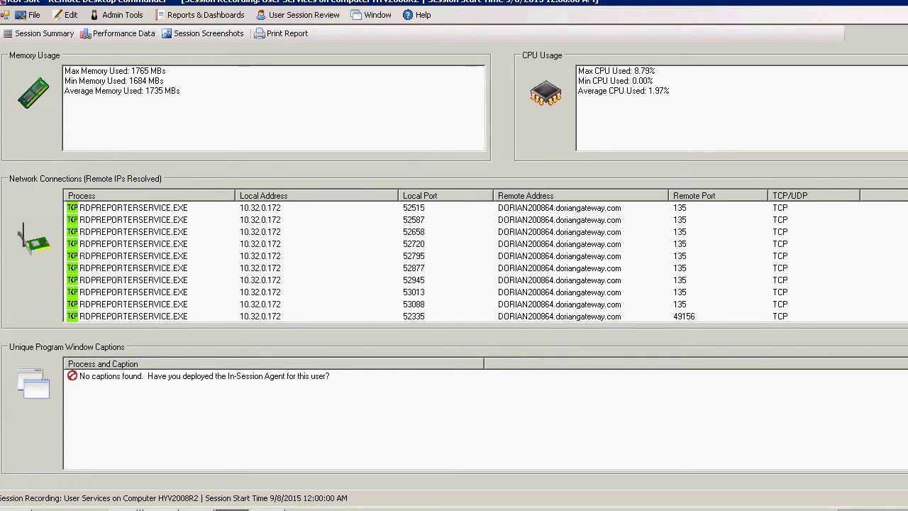
pyautogui.scroll(-5, 426, 263)
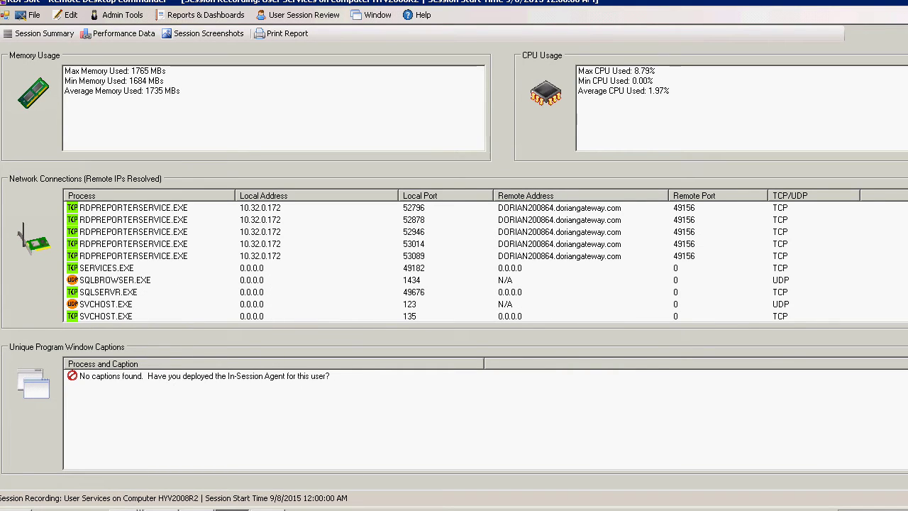
pyautogui.scroll(3, 425, 262)
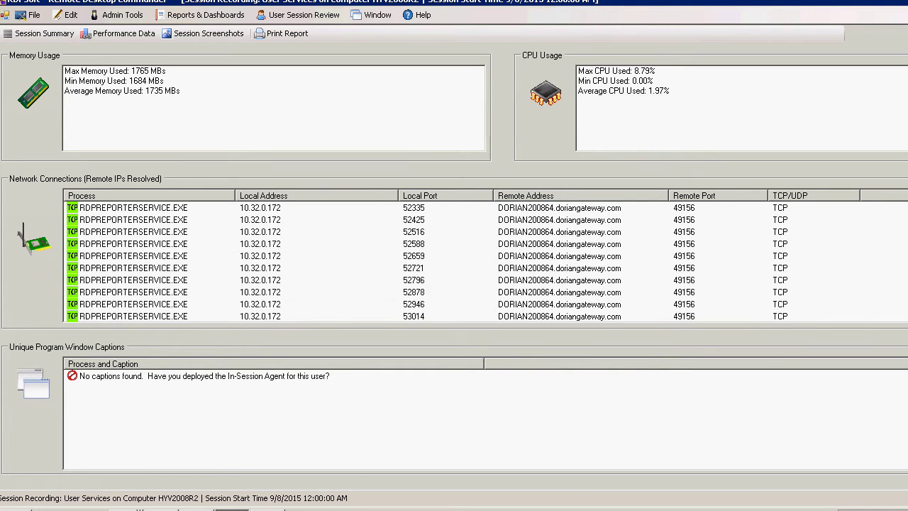
pyautogui.scroll(-3, 426, 262)
pyautogui.scroll(-8, 426, 262)
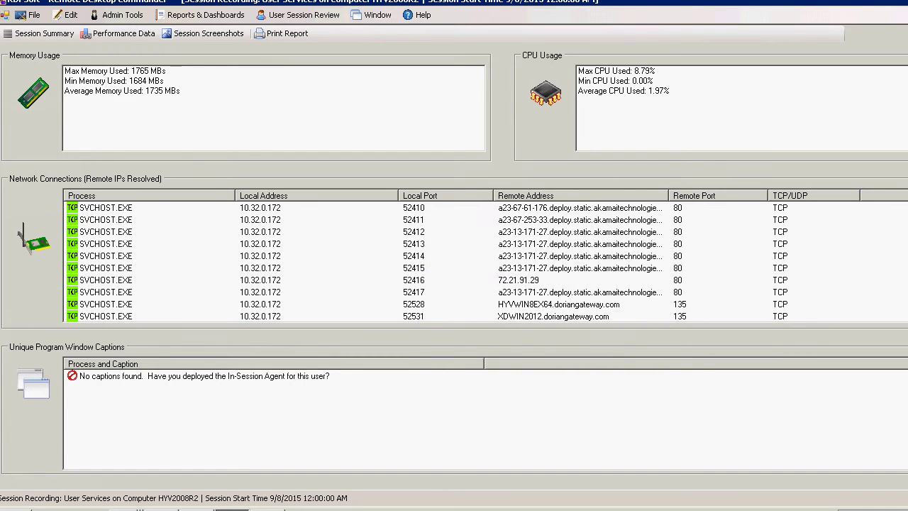
pyautogui.scroll(-5, 425, 262)
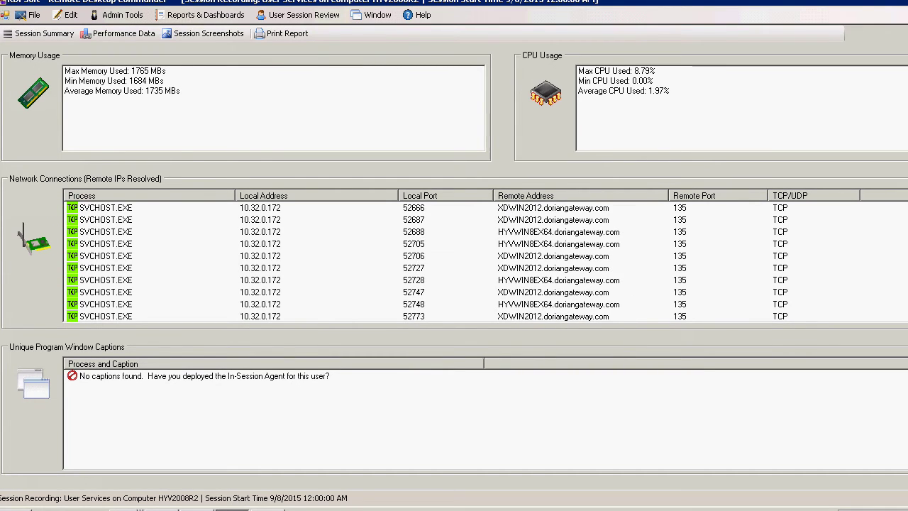
pyautogui.scroll(-5, 426, 262)
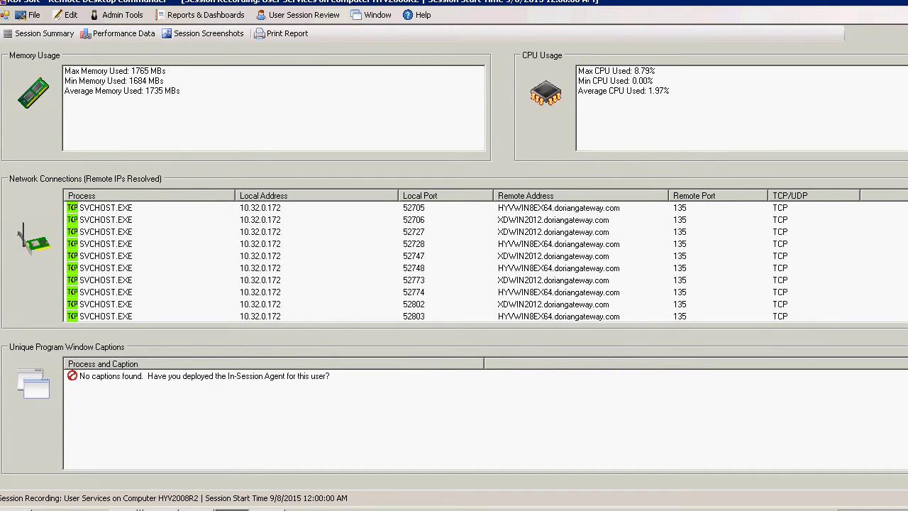
pyautogui.scroll(-10, 426, 262)
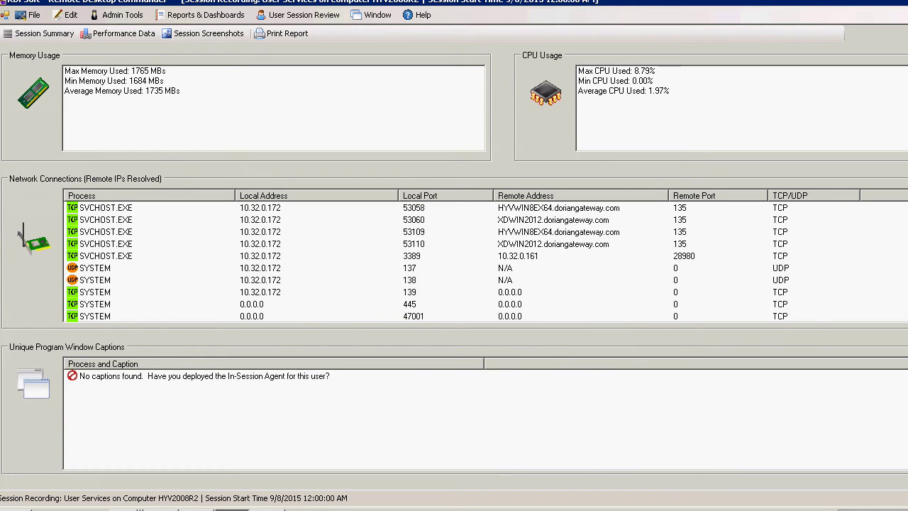
pyautogui.scroll(15, 426, 263)
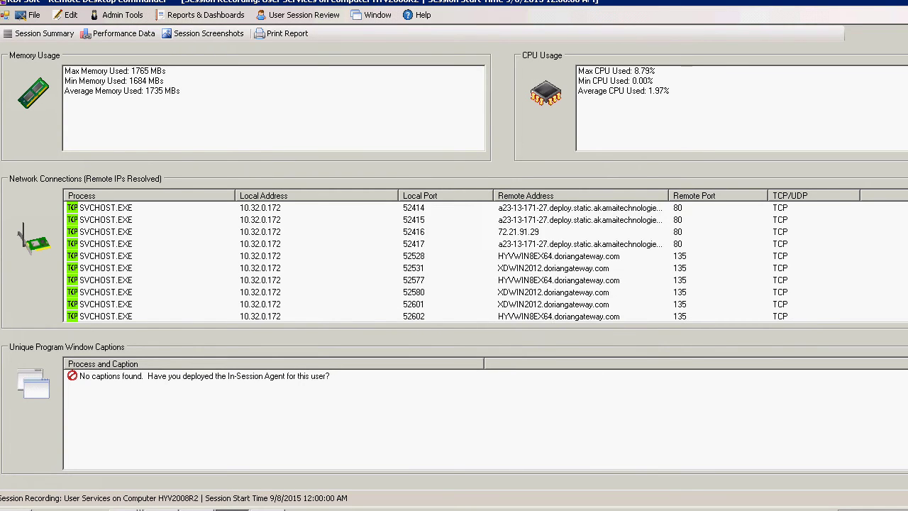
pyautogui.scroll(10, 426, 263)
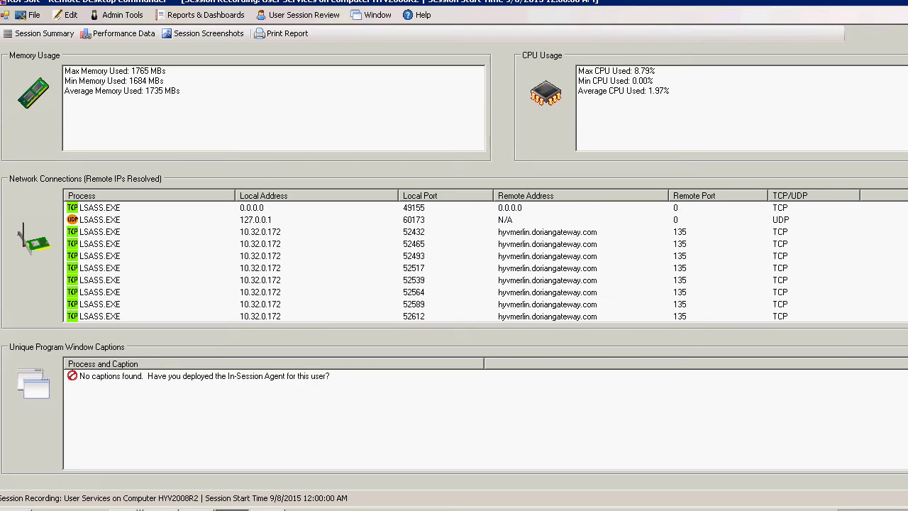
# - Sort the network connections by Remote Port, toggling the sort order
pyautogui.click(727, 196)
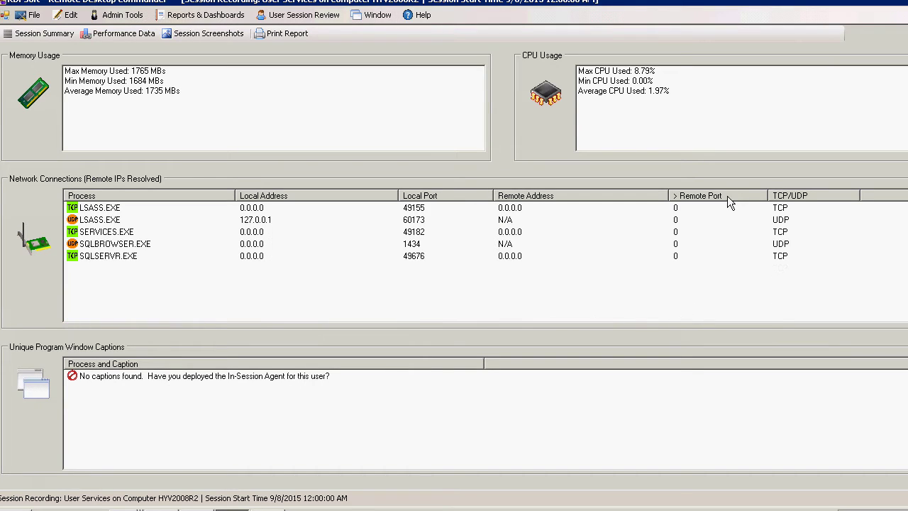
pyautogui.click(728, 196)
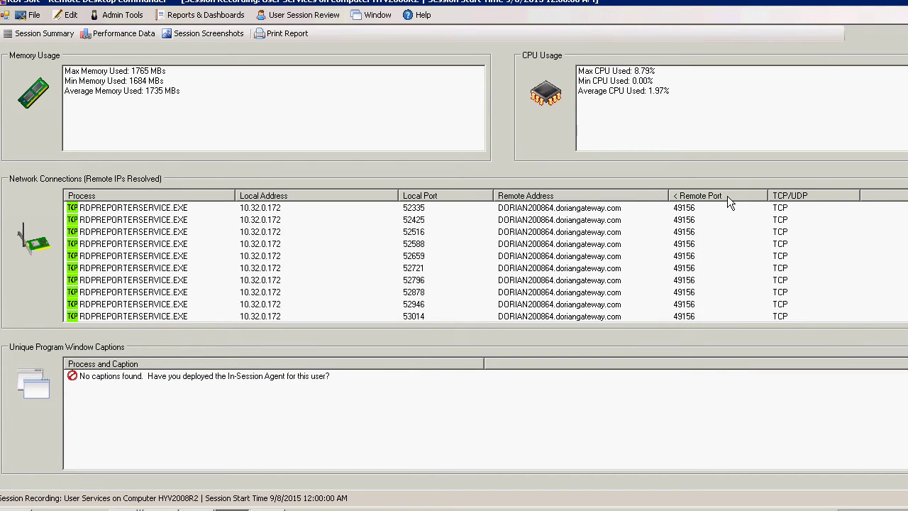
pyautogui.click(727, 195)
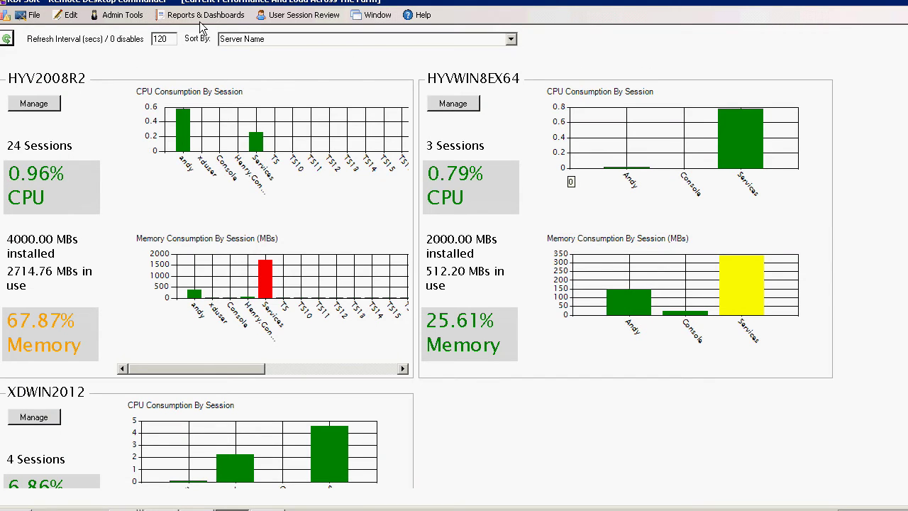
# - Open the list of recorded sessions to review from the session review options
pyautogui.click(202, 15)
pyautogui.click(264, 15)
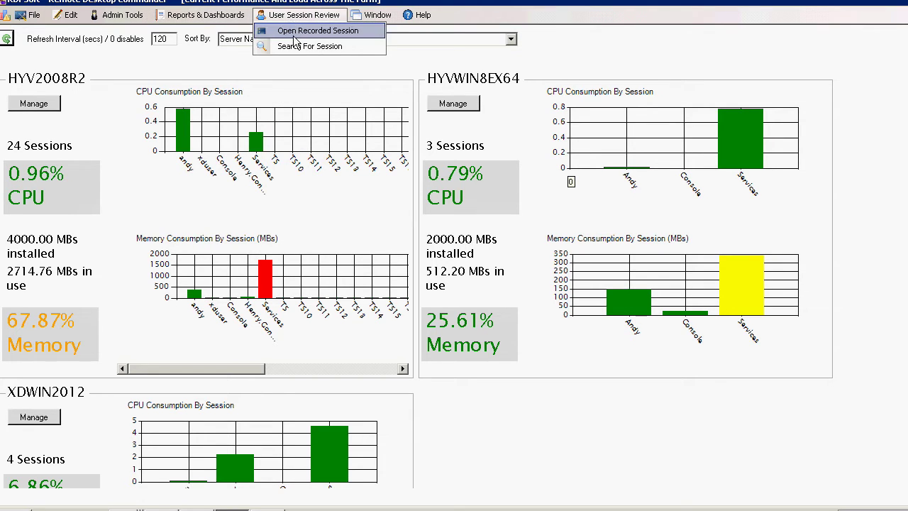
pyautogui.click(294, 34)
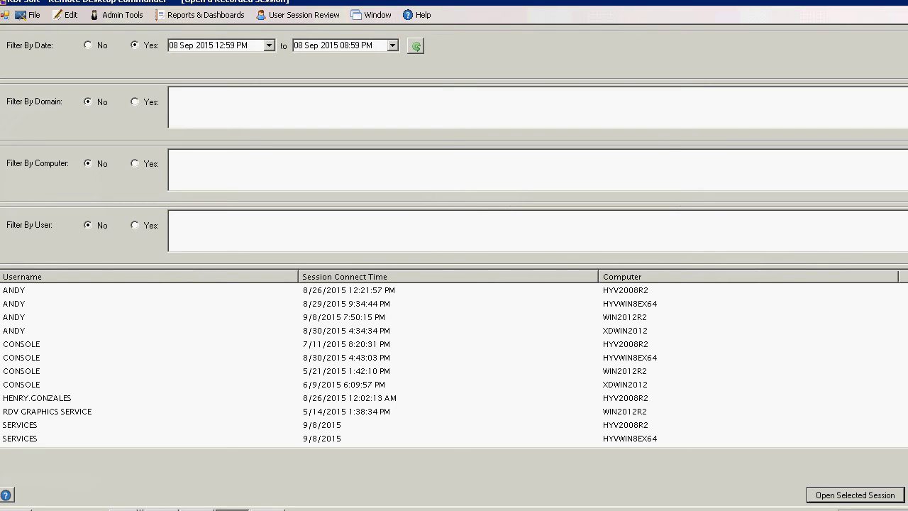
# - Restore the recorded session search to a window and close it
pyautogui.click(902, 14)
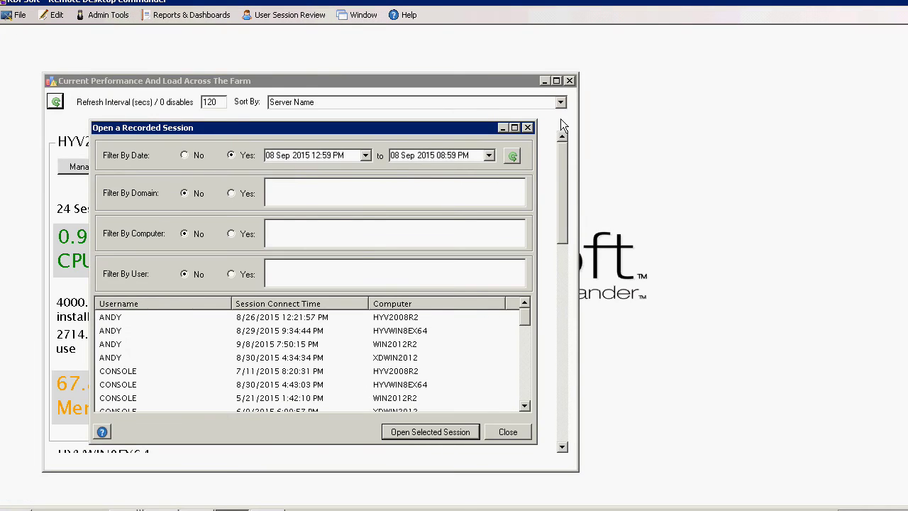
pyautogui.click(528, 127)
pyautogui.click(196, 19)
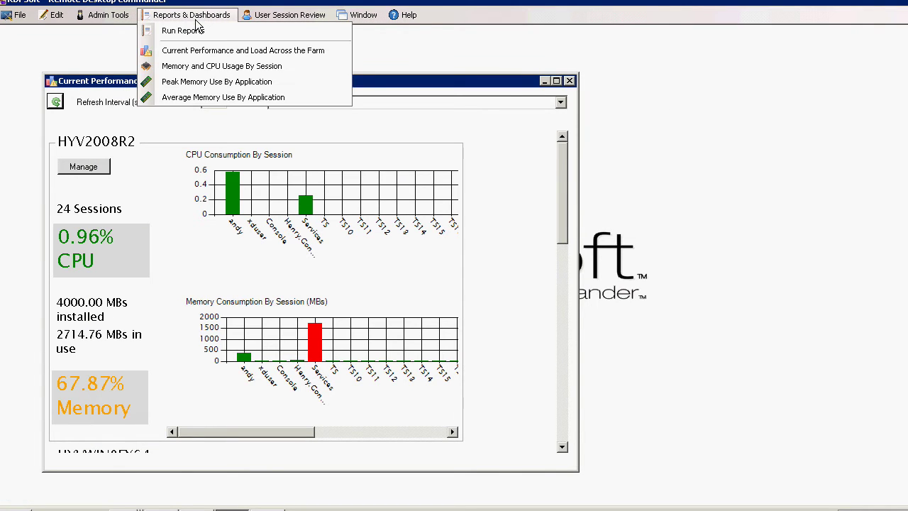
# - Open Memory and CPU Usage By Session and sort highest-first by Avg CPU, Max CPU, then Avg Mem
pyautogui.click(214, 68)
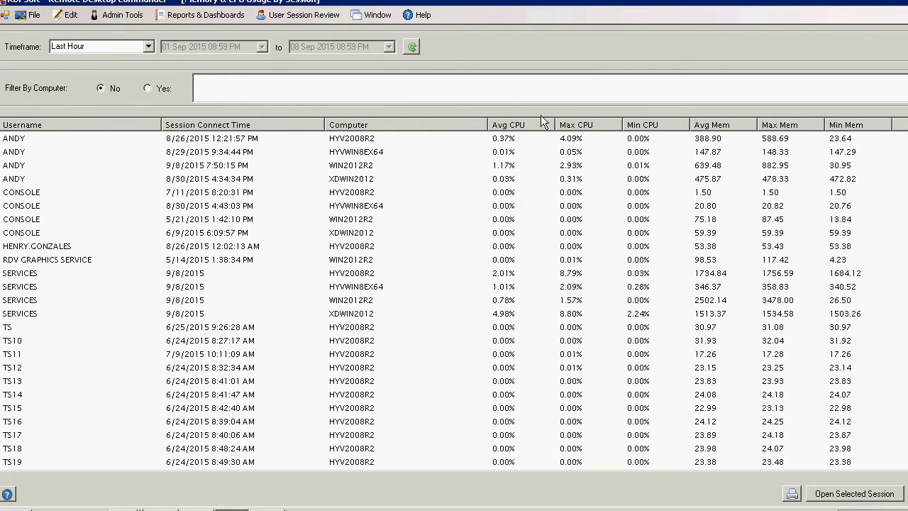
pyautogui.click(518, 124)
pyautogui.click(518, 124)
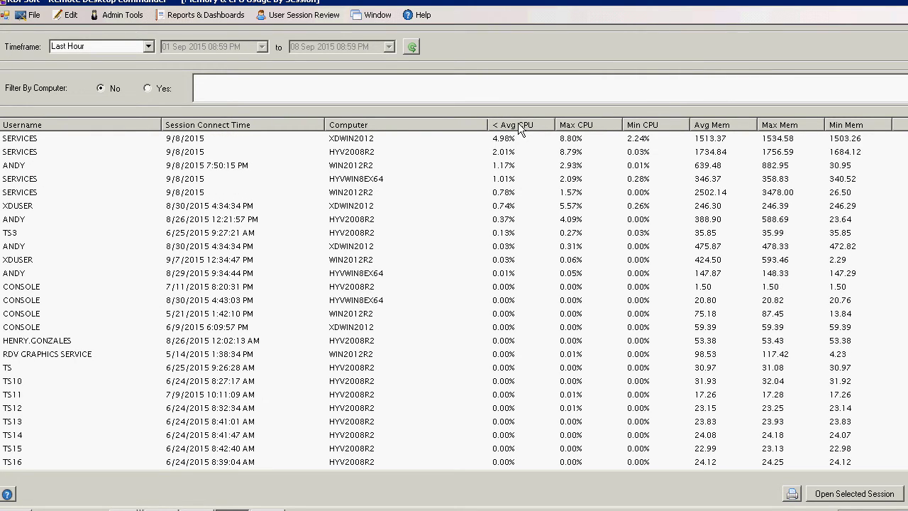
pyautogui.click(598, 125)
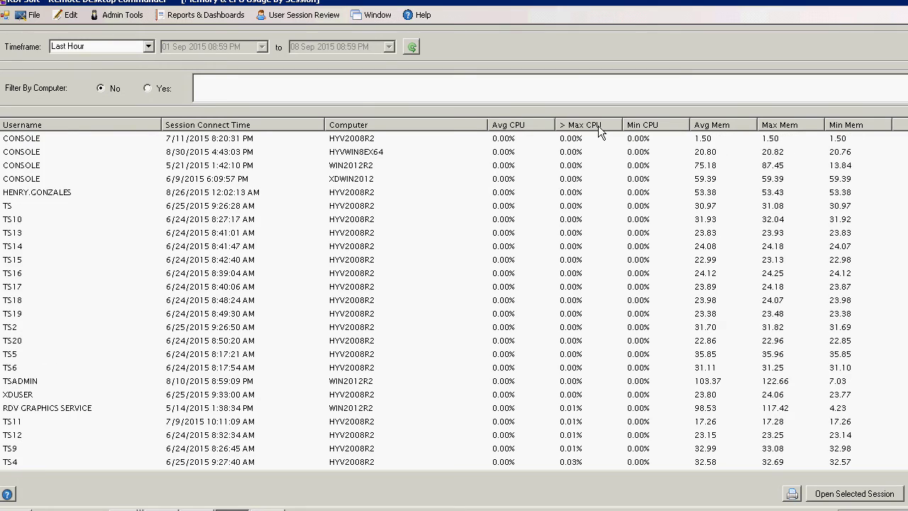
pyautogui.click(598, 126)
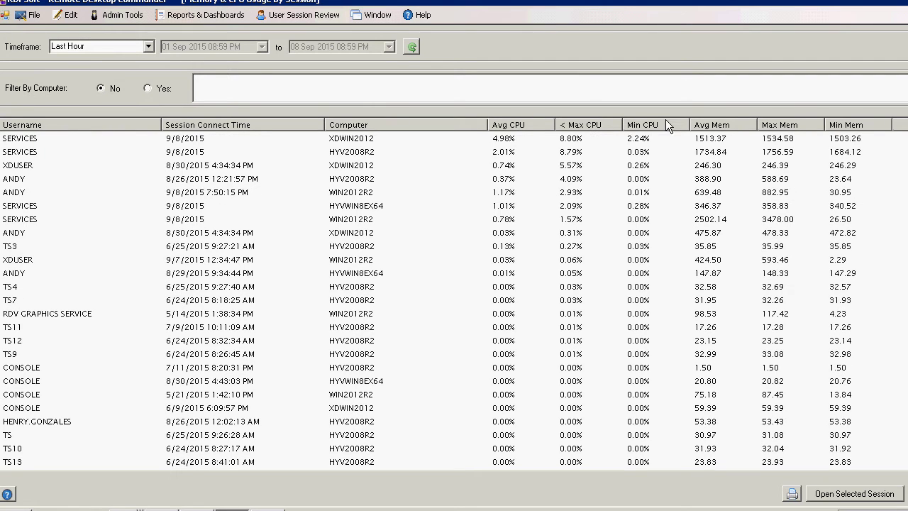
pyautogui.click(734, 125)
pyautogui.click(735, 124)
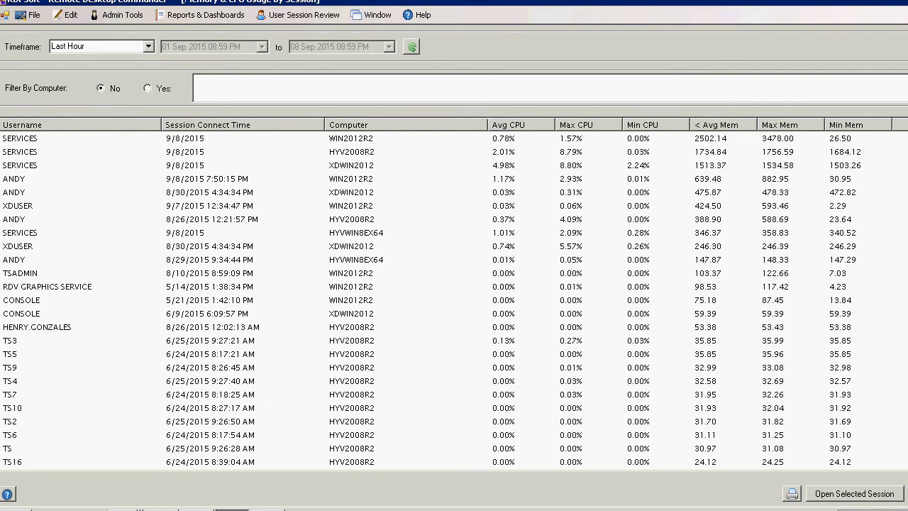
# - Open the Peak Memory Use By Application report, then switch to Average Memory Use By Application
pyautogui.click(203, 15)
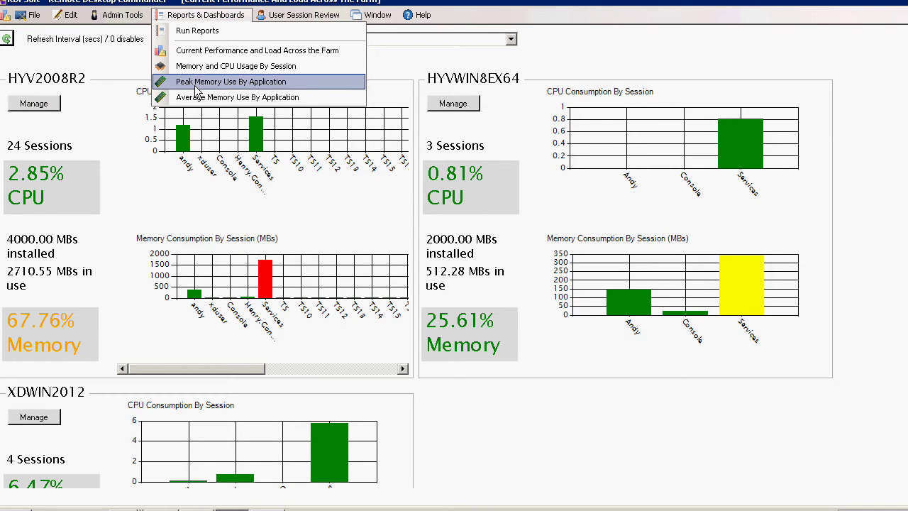
pyautogui.click(195, 85)
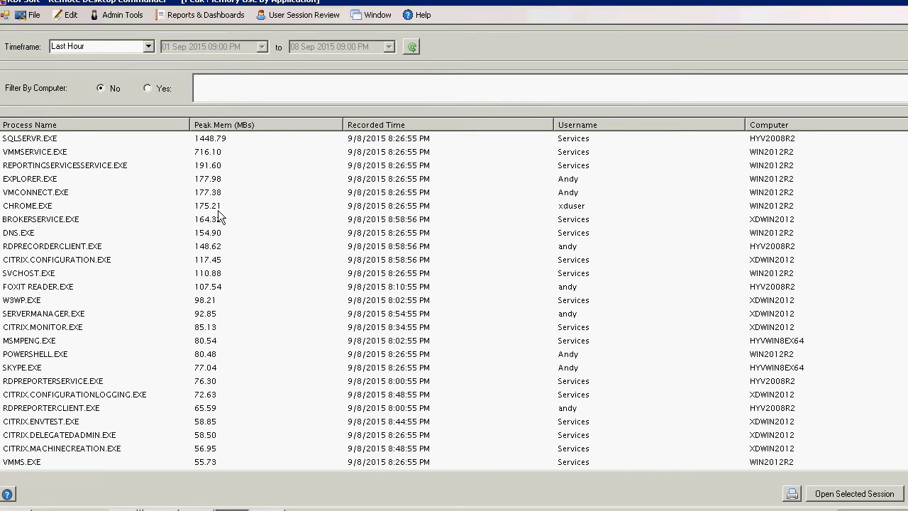
pyautogui.click(207, 15)
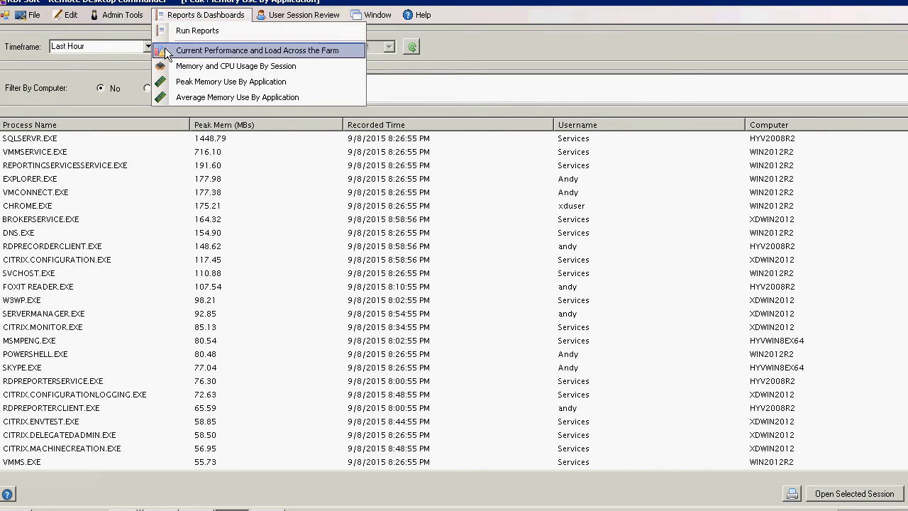
pyautogui.click(196, 97)
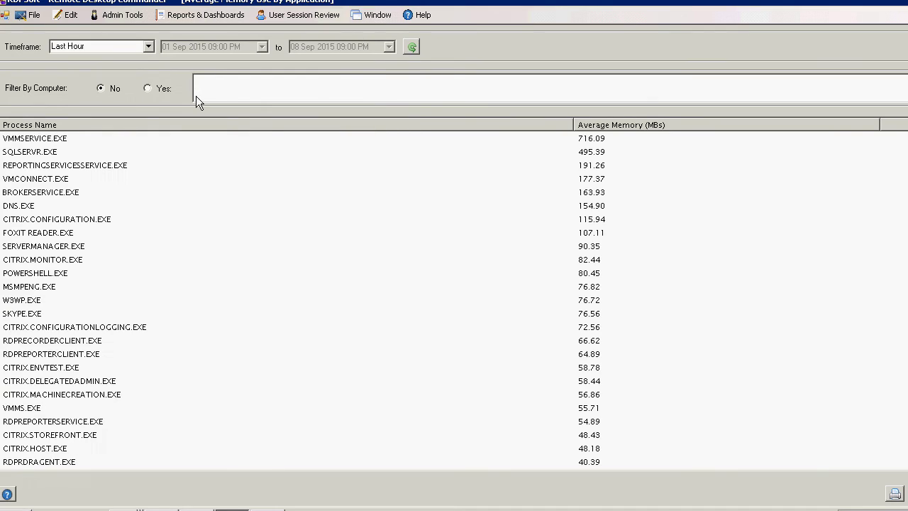
# - Generate the printable Average Memory Use By Application report, scroll through its pie chart and table, and close it
pyautogui.click(894, 497)
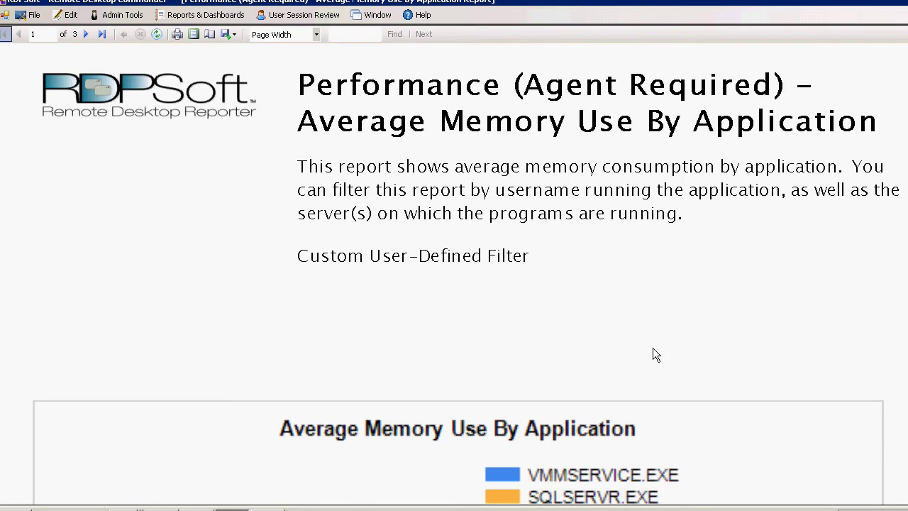
pyautogui.scroll(-5, 454, 284)
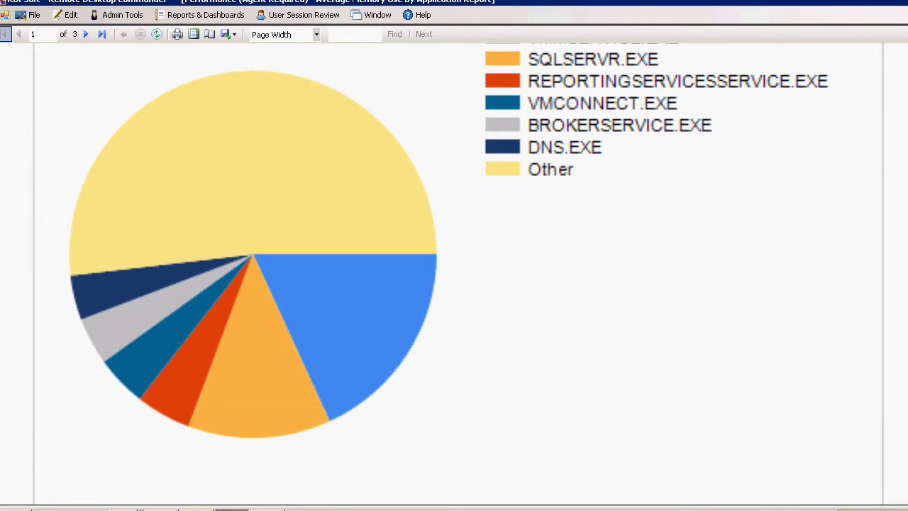
pyautogui.scroll(3, 454, 283)
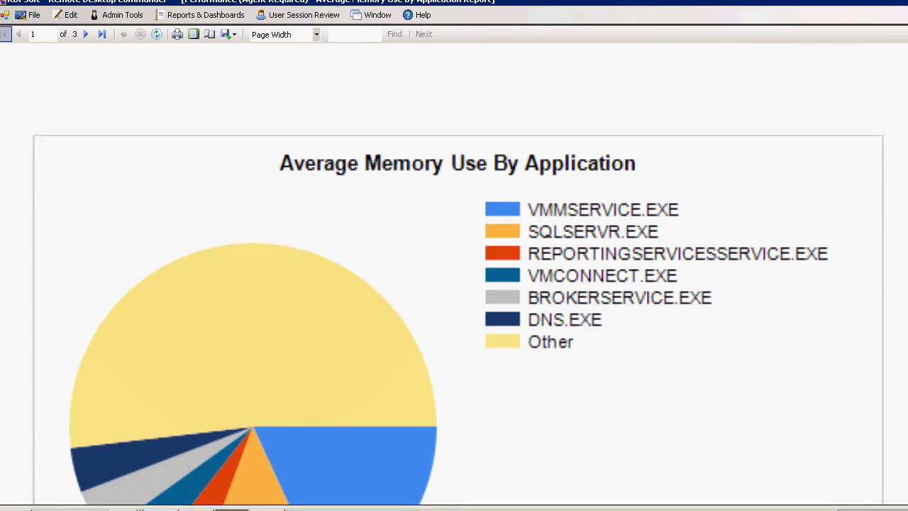
pyautogui.scroll(-6, 454, 284)
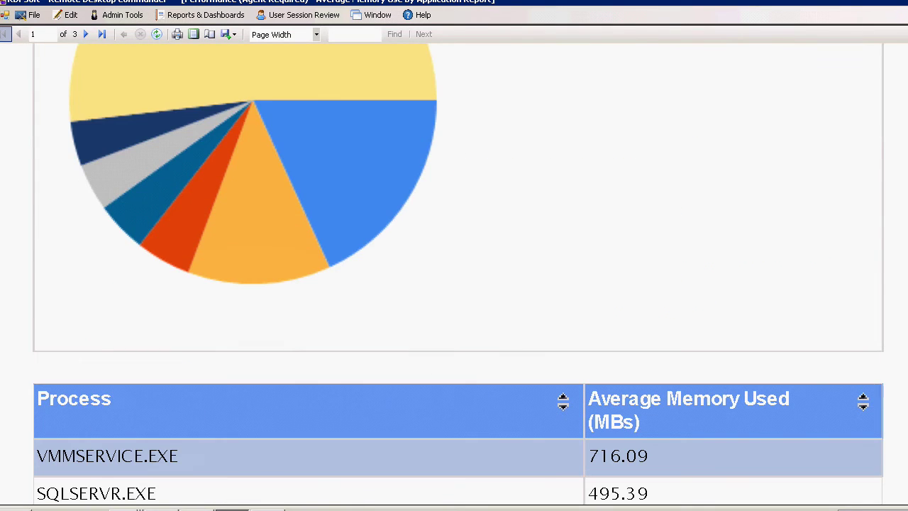
pyautogui.scroll(-3, 454, 284)
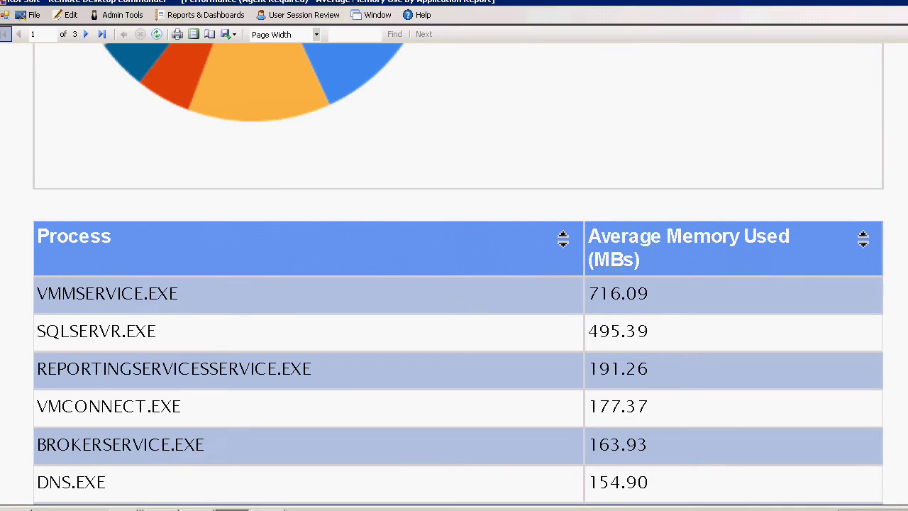
pyautogui.scroll(-3, 454, 283)
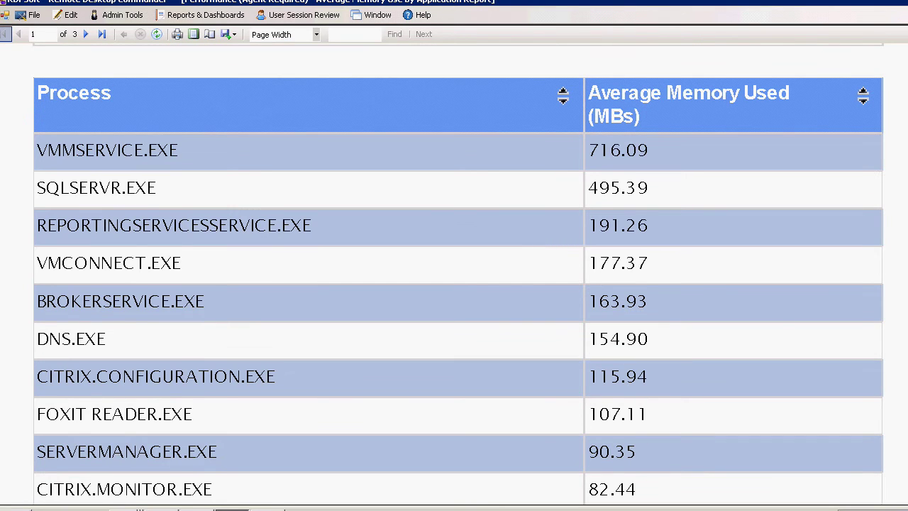
pyautogui.scroll(-2, 454, 284)
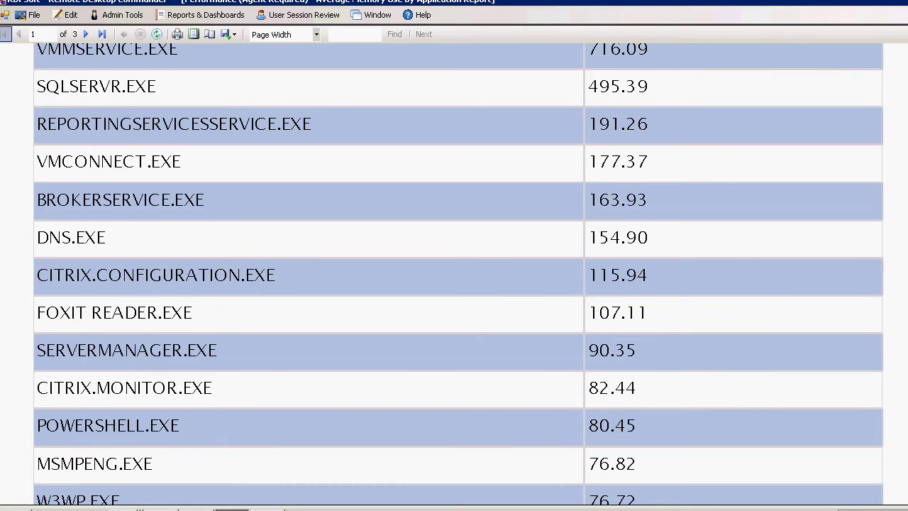
pyautogui.scroll(2, 838, 253)
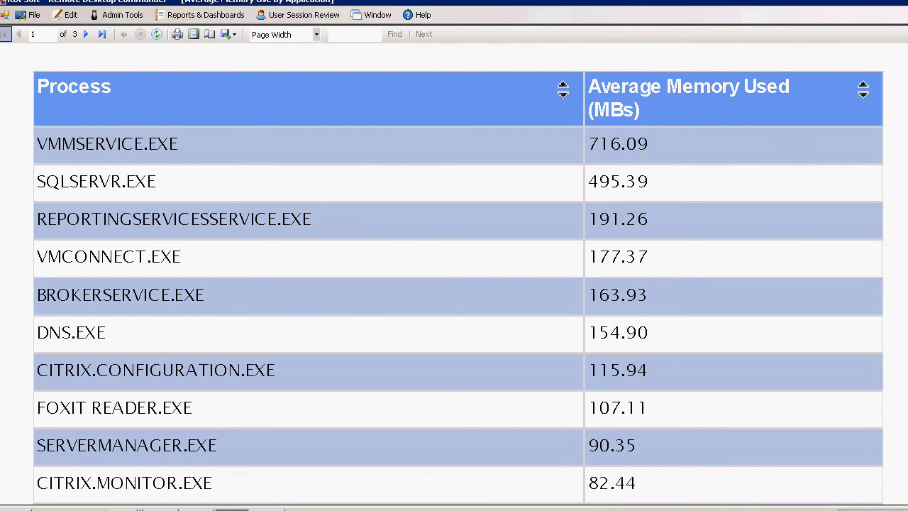
pyautogui.hotkey('ctrl', 'F4')
pyautogui.hotkey('ctrl', 'F4')
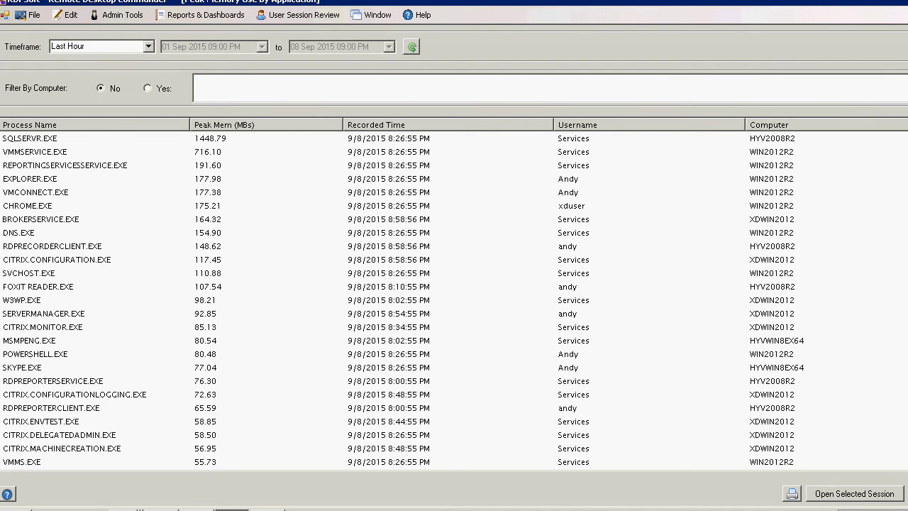
# - Reopen Current Performance and Load Across the Farm and drill into HYV2008R2's busiest CPU session history
pyautogui.hotkey('ctrl', 'F4')
pyautogui.hotkey('ctrl', 'F4')
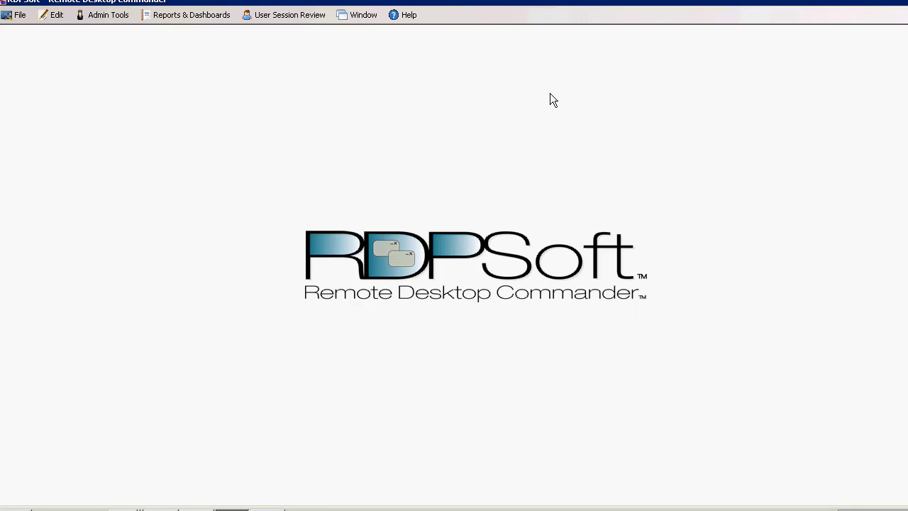
pyautogui.click(177, 14)
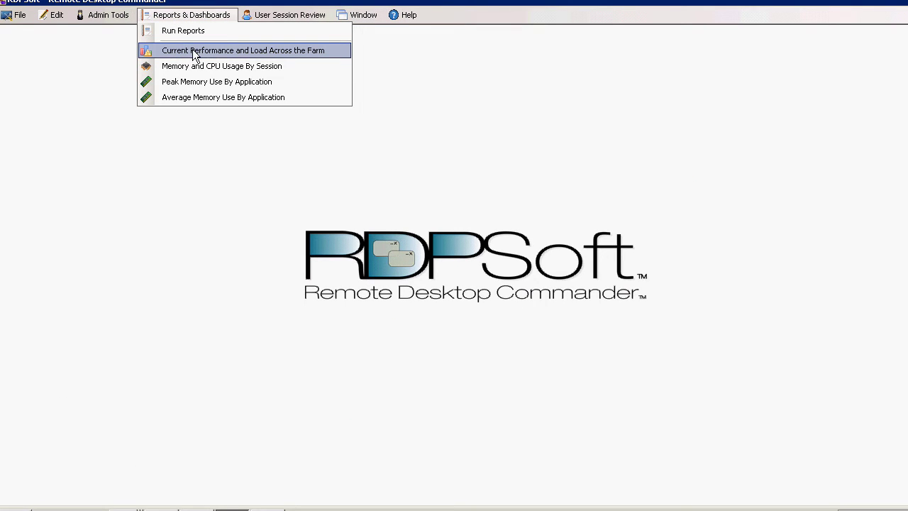
pyautogui.click(192, 50)
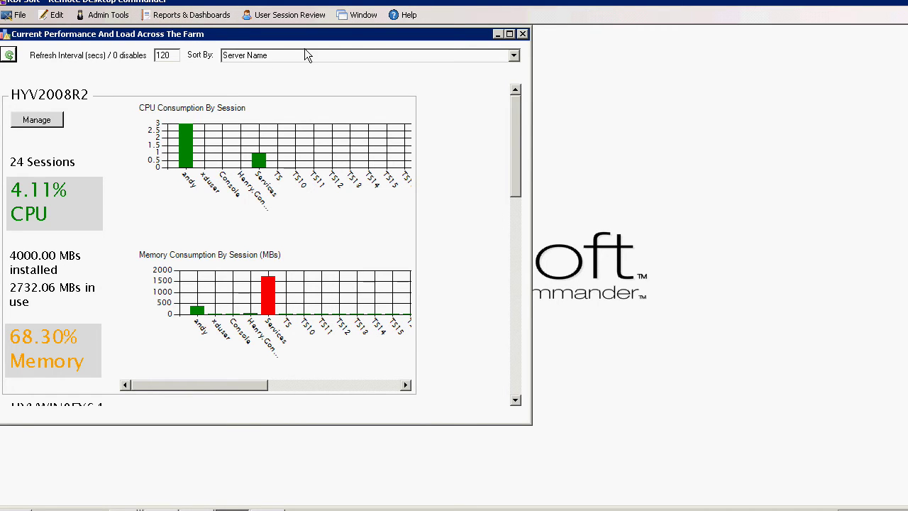
pyautogui.click(189, 153)
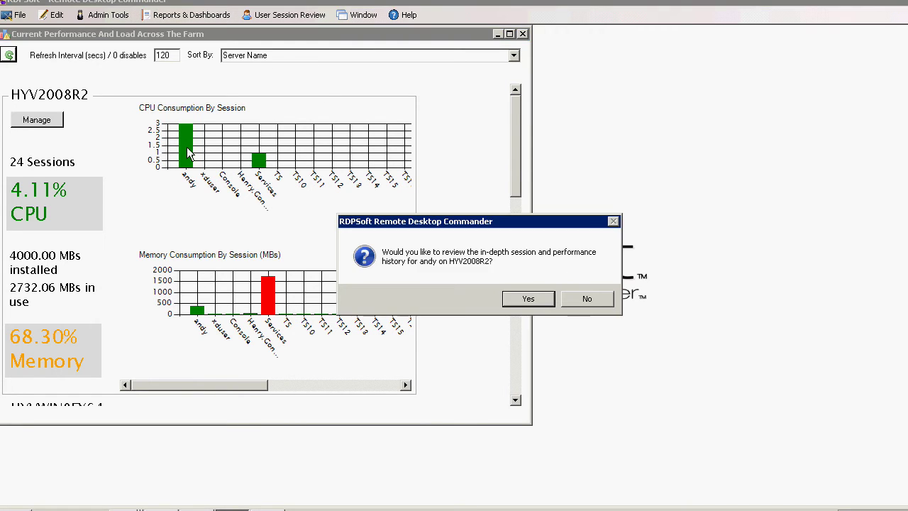
pyautogui.click(510, 295)
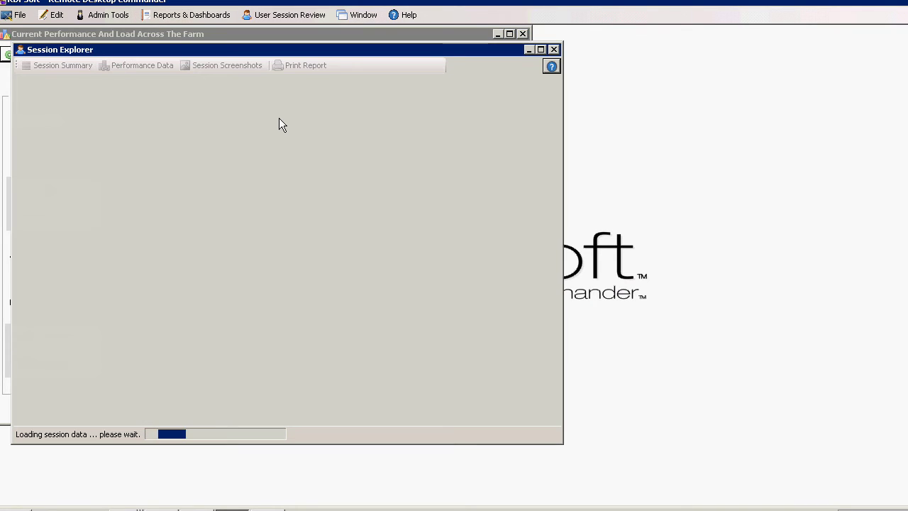
# - Show the session's recorded screenshots and scroll along the Session Screenshots strip
pyautogui.click(203, 69)
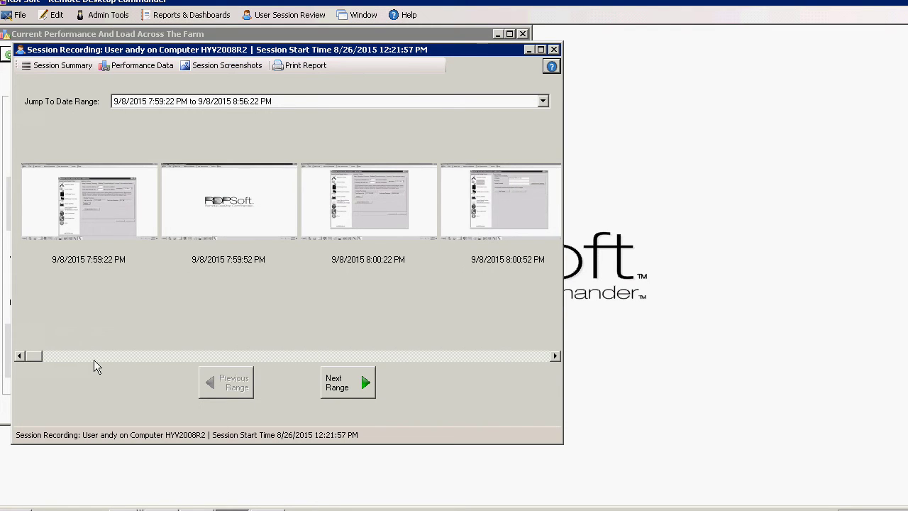
pyautogui.click(94, 356)
pyautogui.click(94, 356)
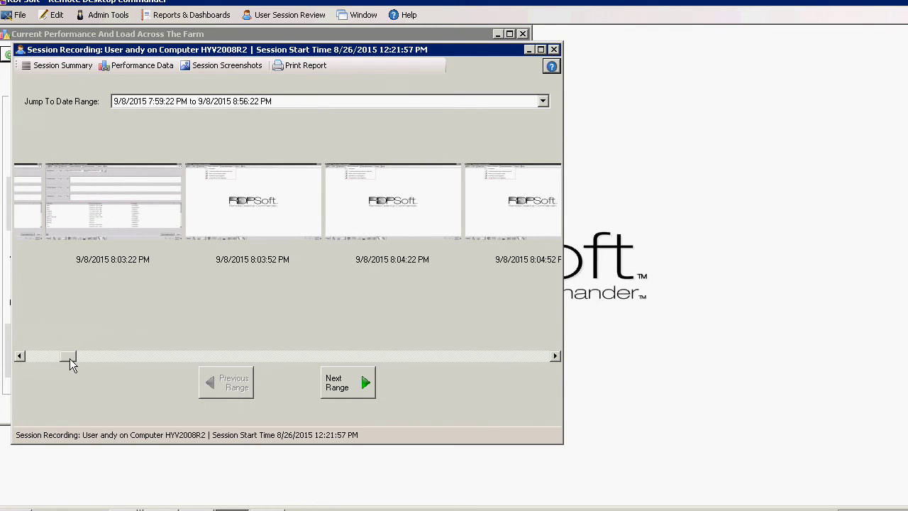
pyautogui.moveTo(71, 363); pyautogui.dragTo(279, 369)
pyautogui.click(273, 352)
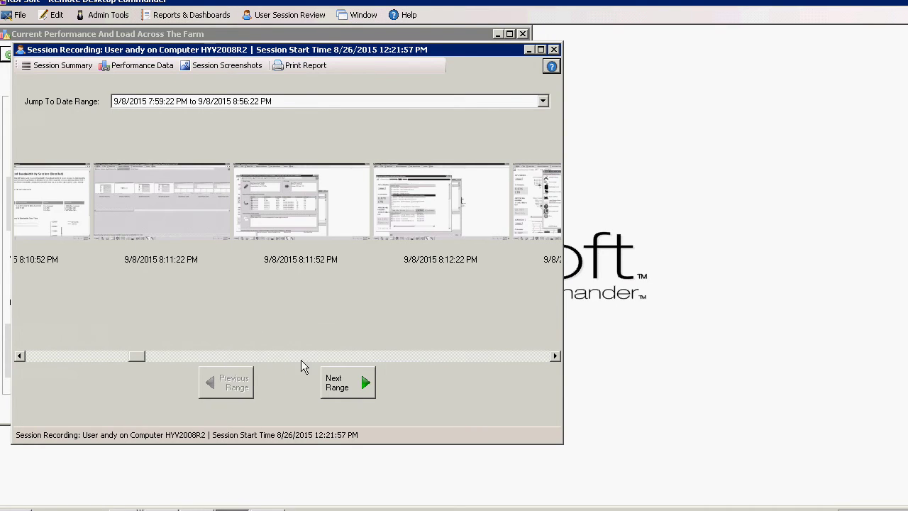
pyautogui.moveTo(137, 356); pyautogui.dragTo(370, 358)
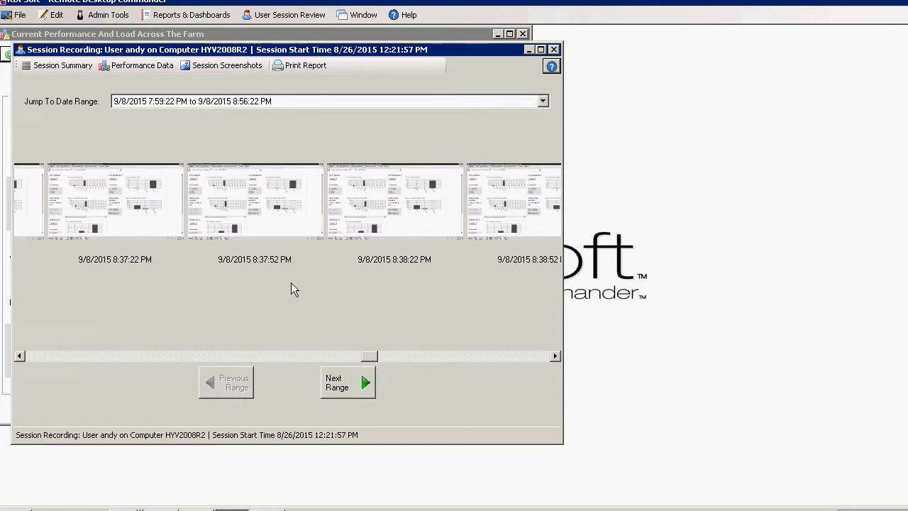
pyautogui.click(442, 353)
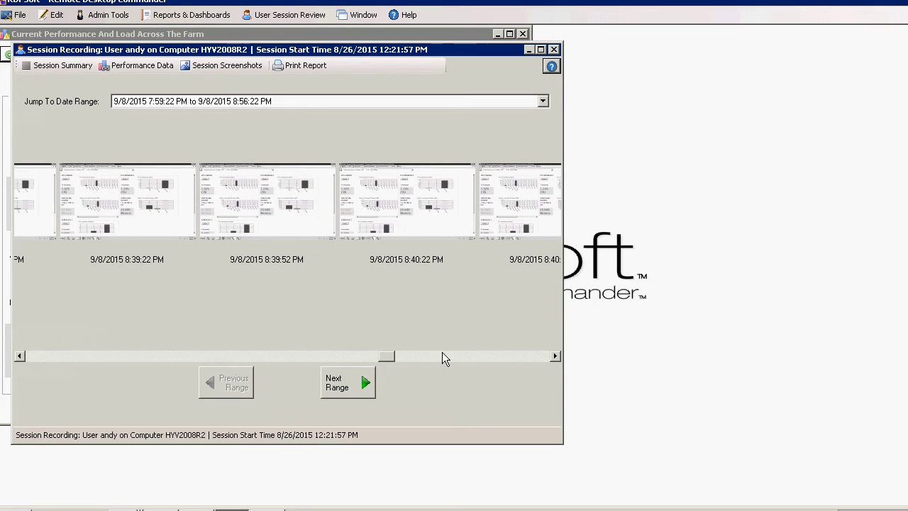
pyautogui.click(442, 356)
pyautogui.click(442, 356)
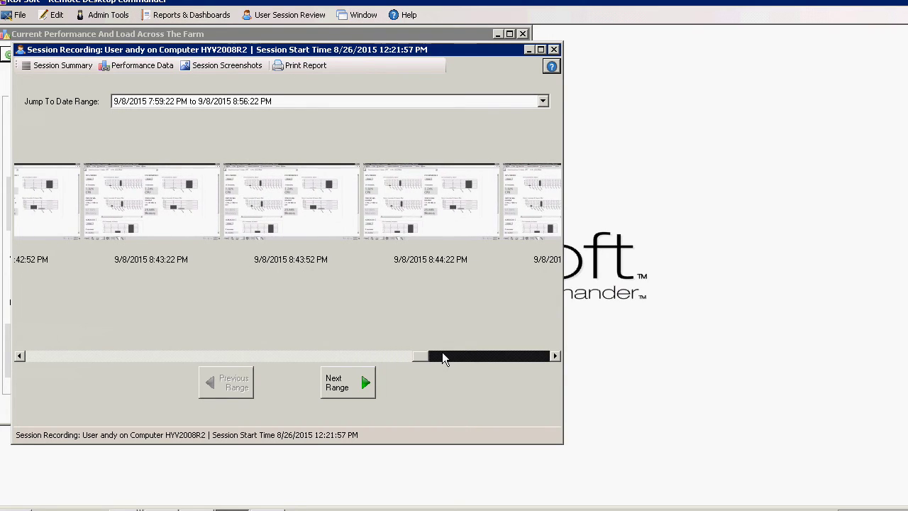
pyautogui.click(442, 357)
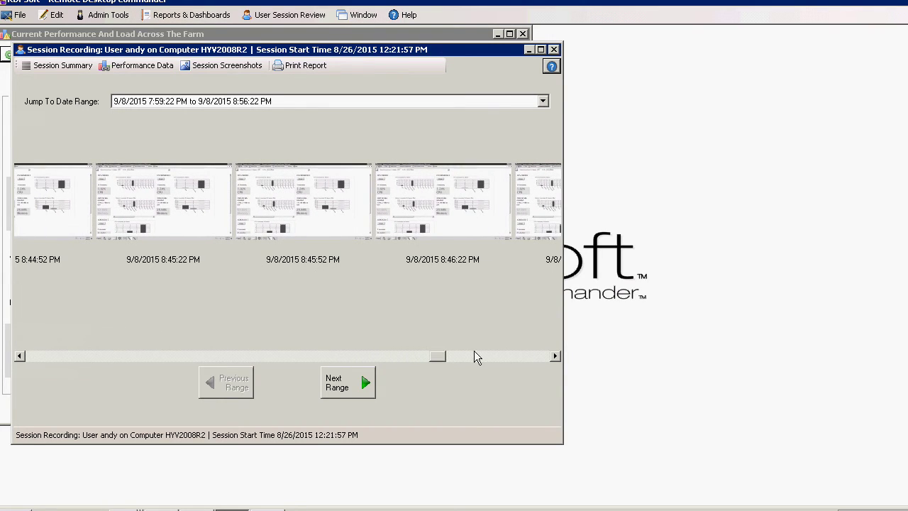
pyautogui.click(475, 356)
# - View the 8:48:22 PM screenshot, jump to the 8:56:52–9:00:52 PM range, then close the recording
pyautogui.doubleClick(452, 190)
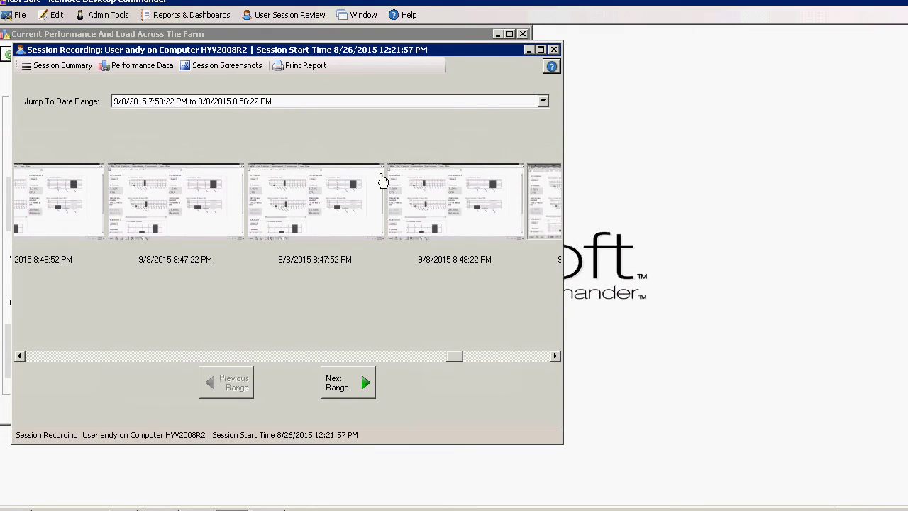
pyautogui.click(544, 101)
pyautogui.click(486, 122)
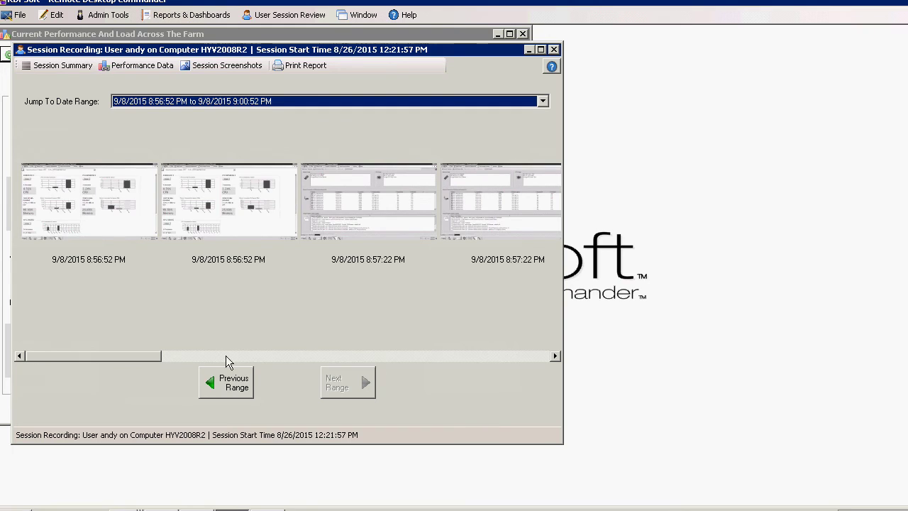
pyautogui.click(225, 355)
pyautogui.click(325, 355)
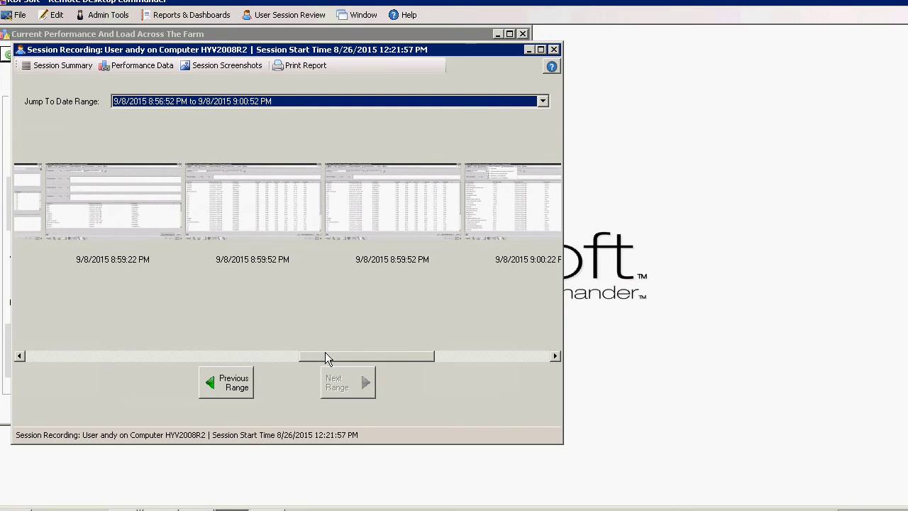
pyautogui.click(443, 355)
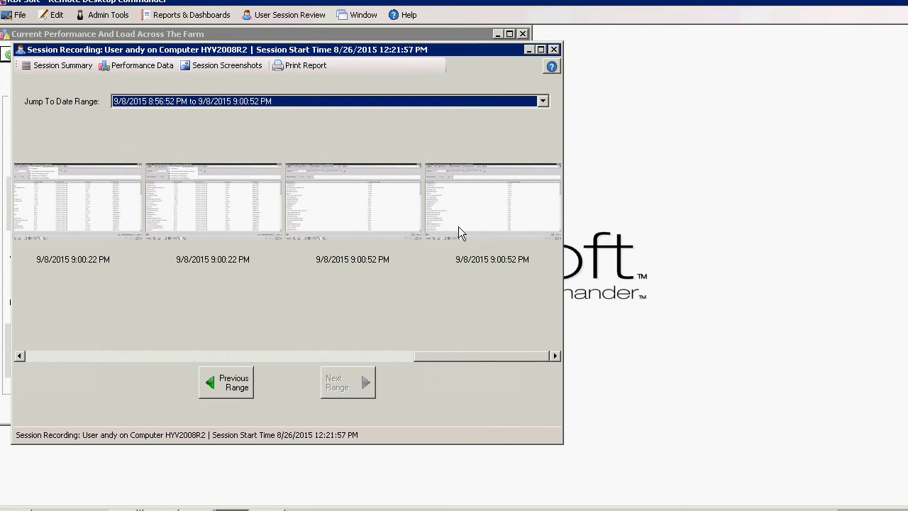
pyautogui.click(554, 50)
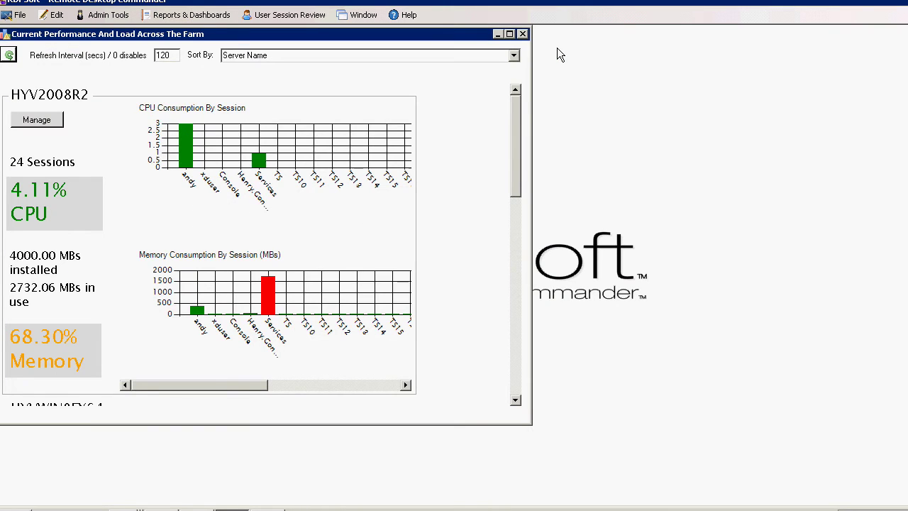
# - Start a criteria search for sessions with Search By set to Programs Run
pyautogui.click(299, 15)
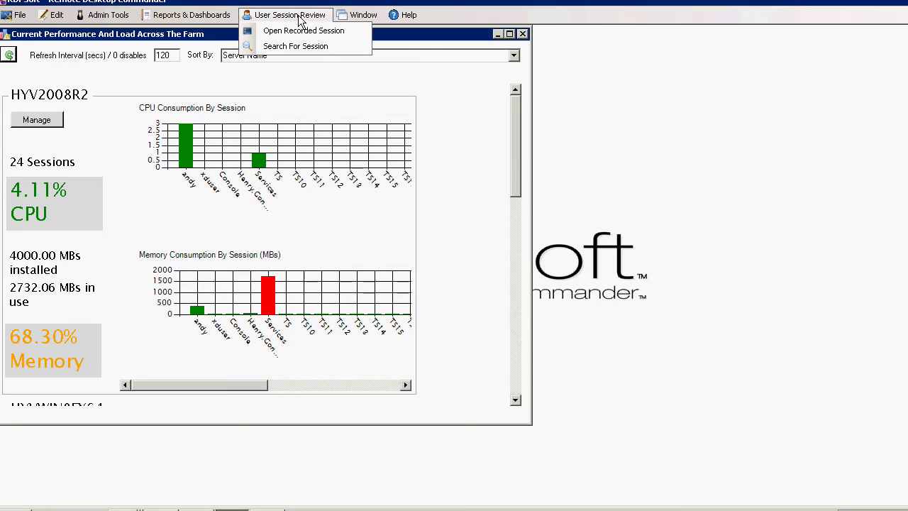
pyautogui.click(278, 47)
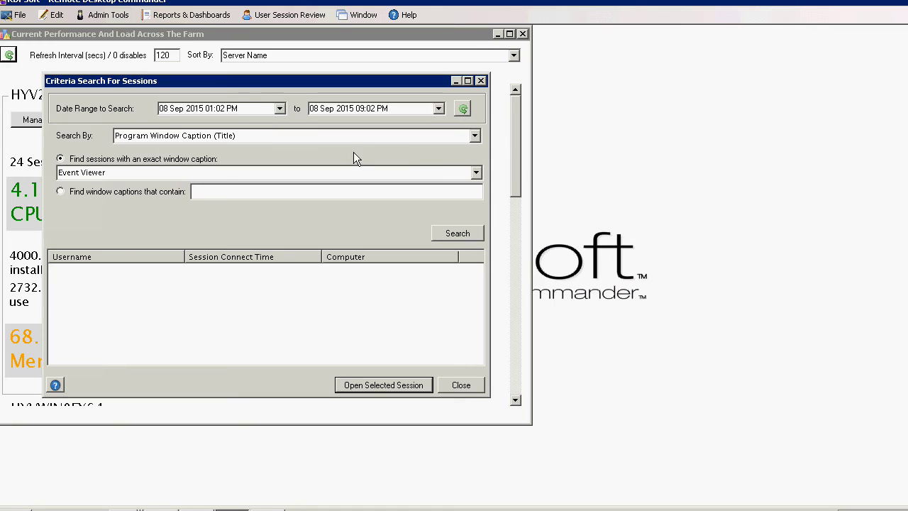
pyautogui.click(473, 137)
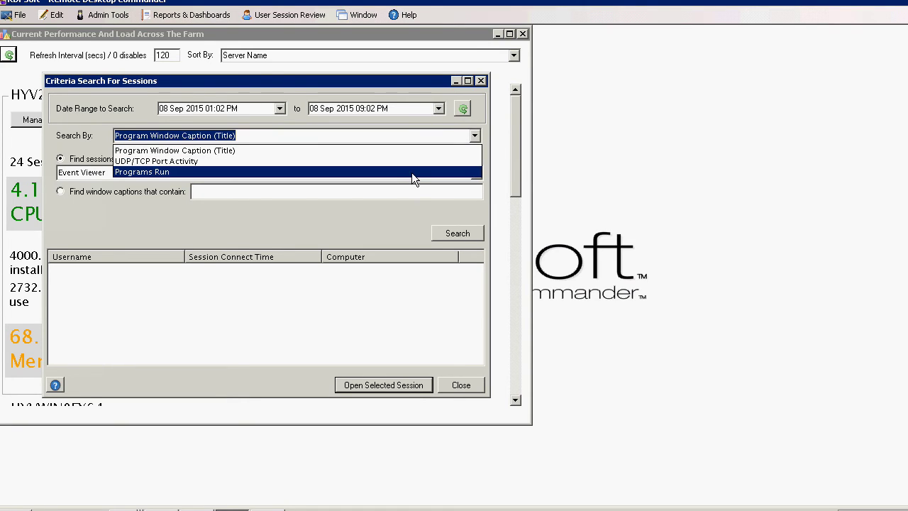
pyautogui.click(411, 172)
# - Choose CHROME.EXE and IEXPLORE.EXE as the program criteria
pyautogui.click(476, 162)
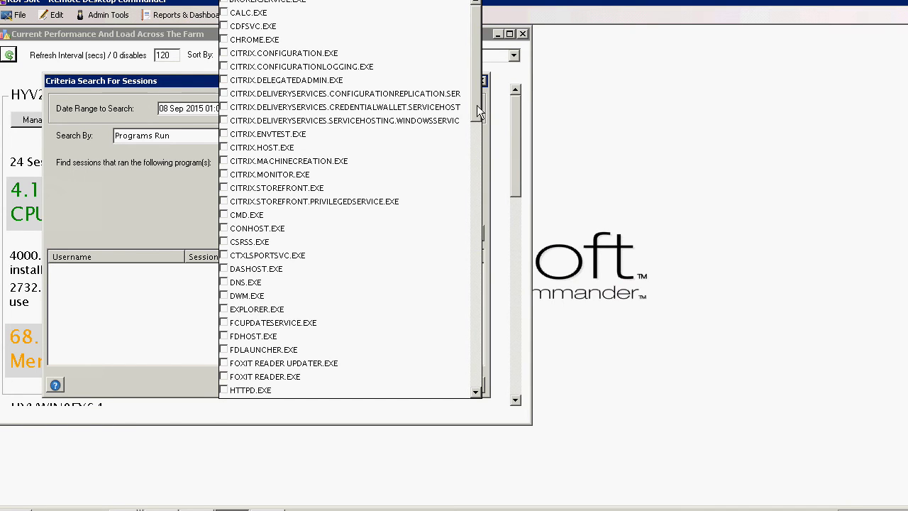
pyautogui.click(226, 40)
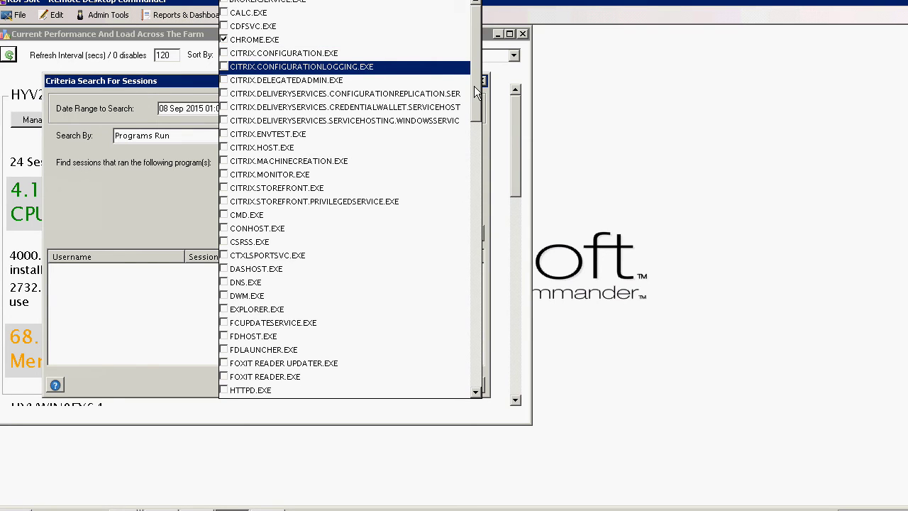
pyautogui.moveTo(477, 91); pyautogui.dragTo(468, 159)
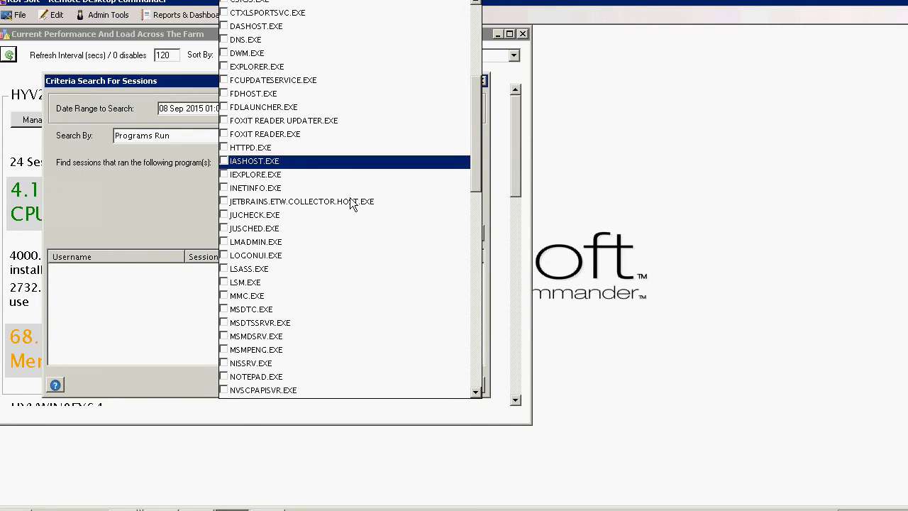
pyautogui.scroll(6, 224, 171)
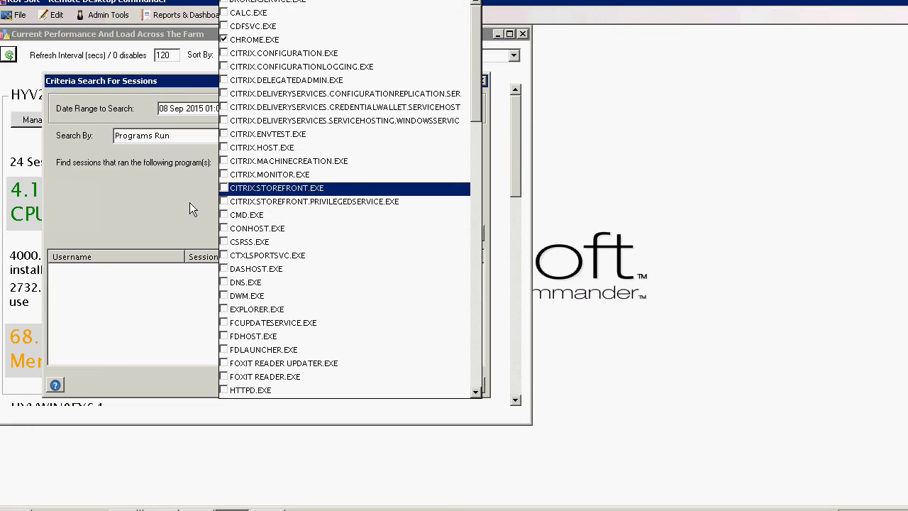
pyautogui.click(198, 188)
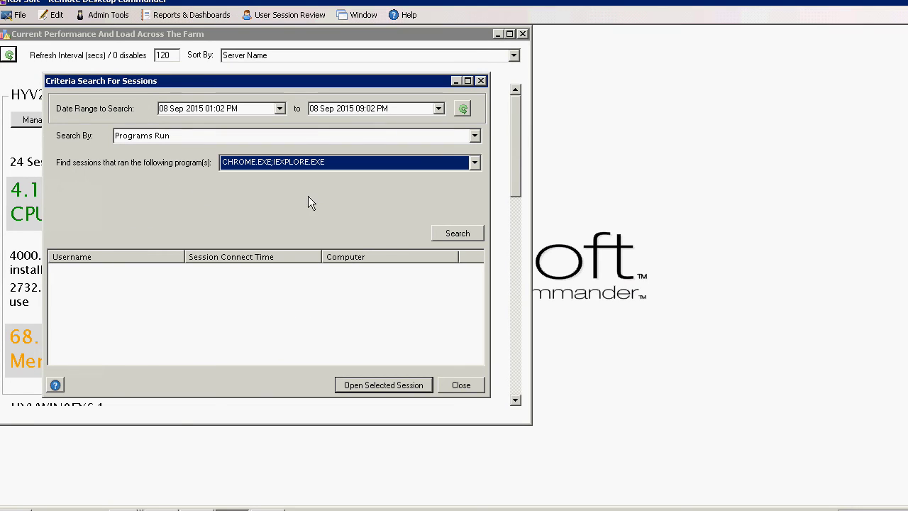
# - Run the search and open the 8/30/2015 XDWIN2012 session's recording
pyautogui.click(474, 234)
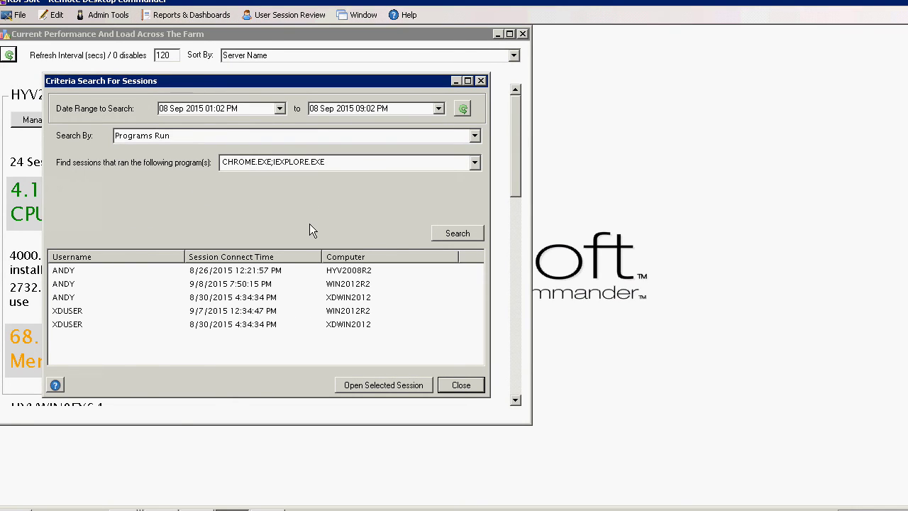
pyautogui.click(115, 296)
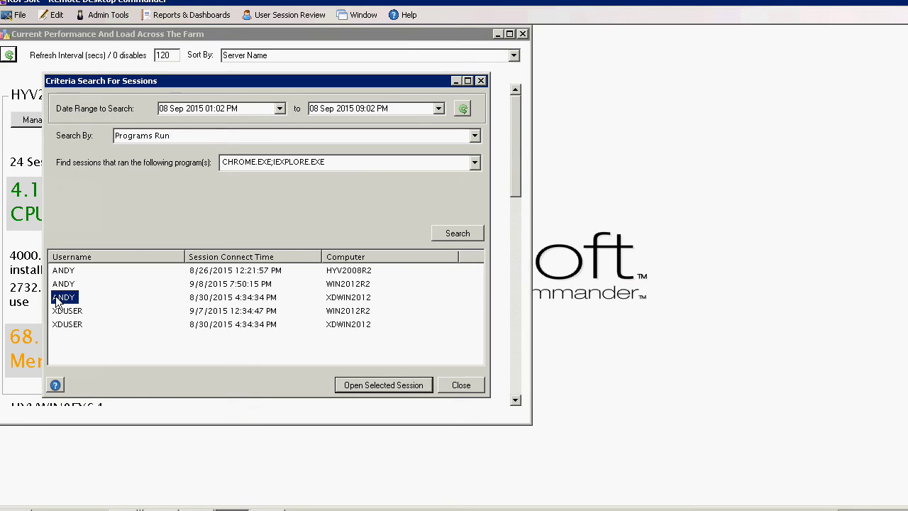
pyautogui.click(376, 388)
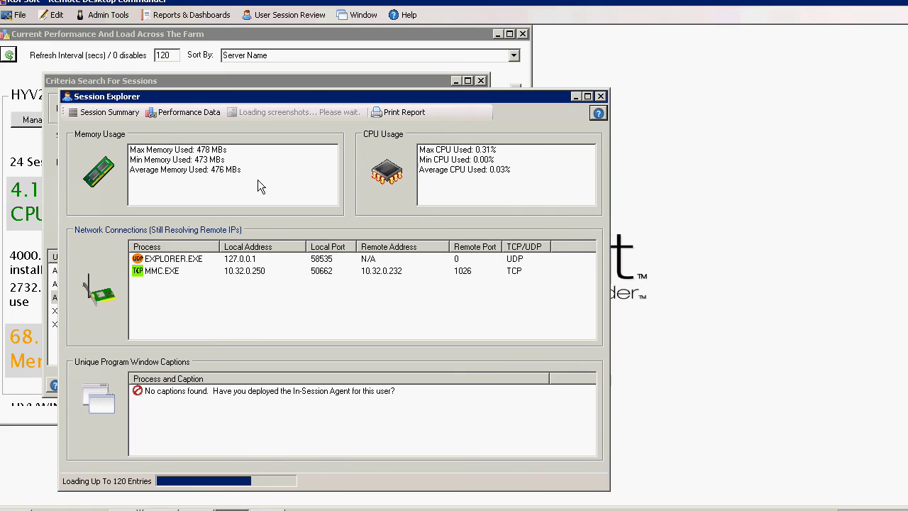
pyautogui.click(190, 114)
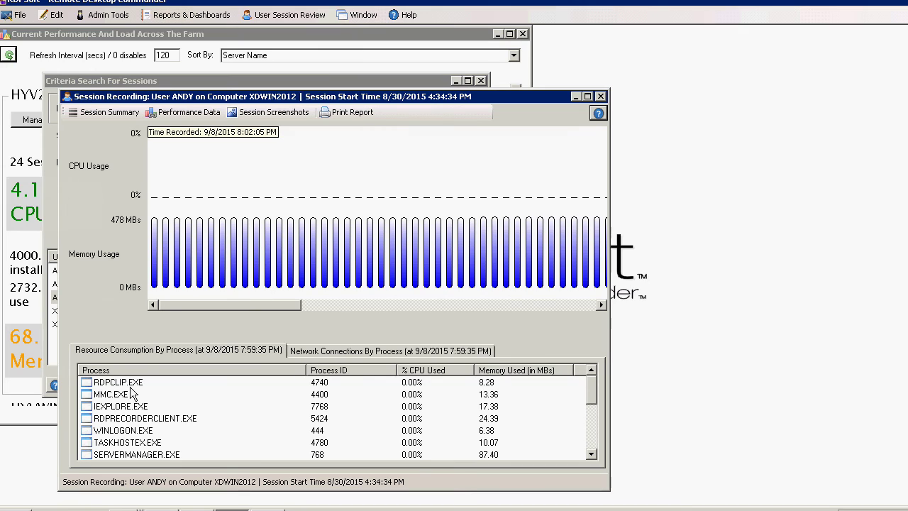
pyautogui.click(122, 408)
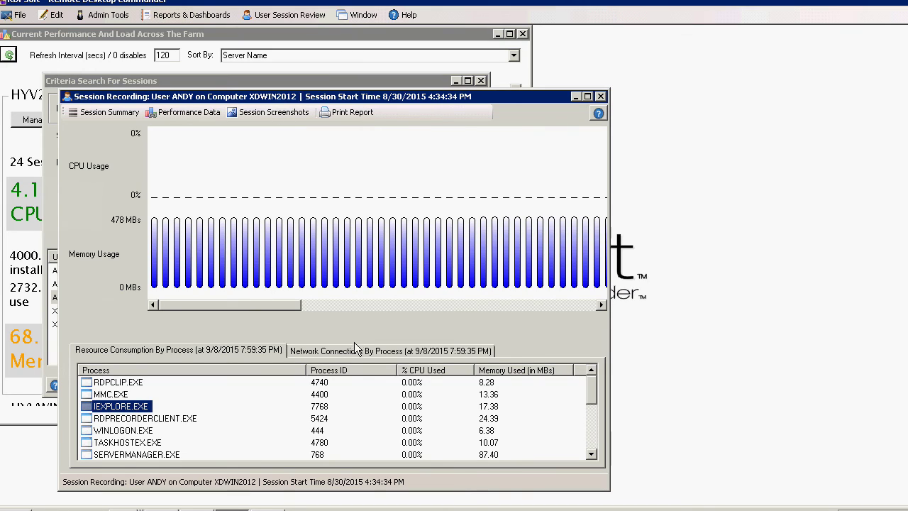
pyautogui.click(311, 351)
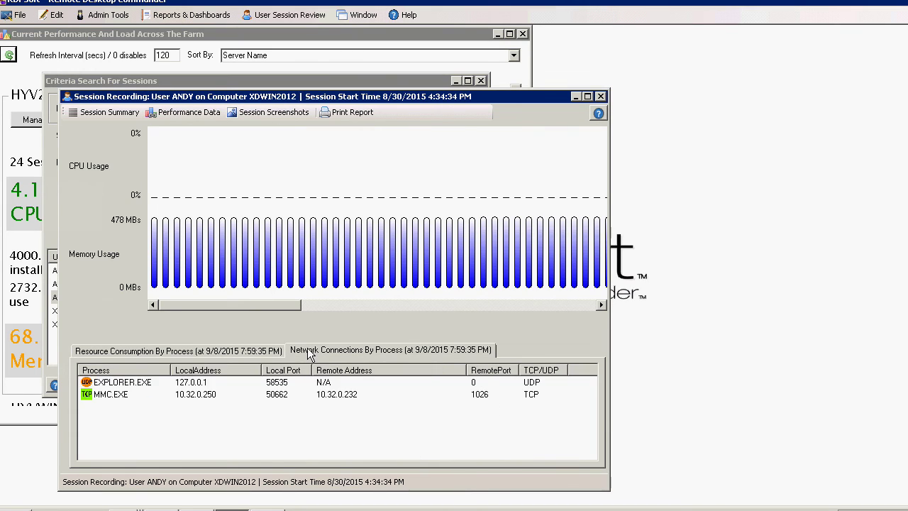
pyautogui.click(242, 351)
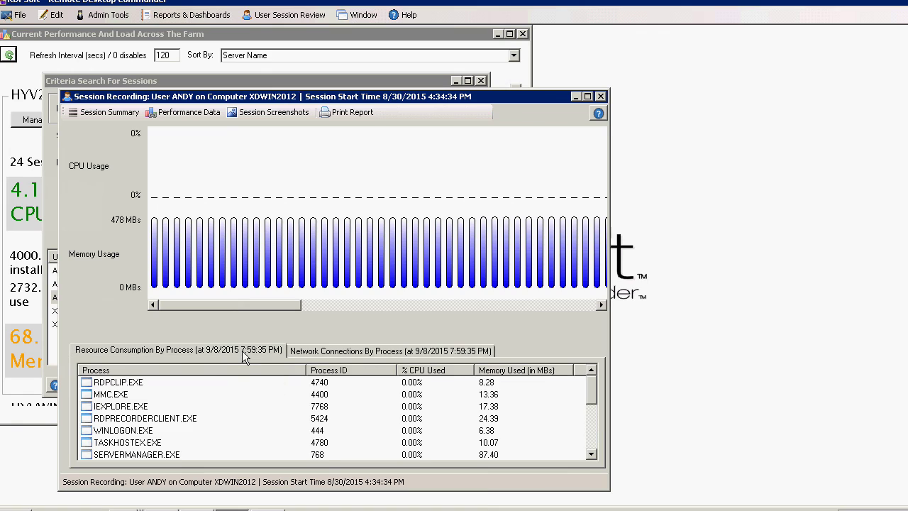
pyautogui.click(602, 96)
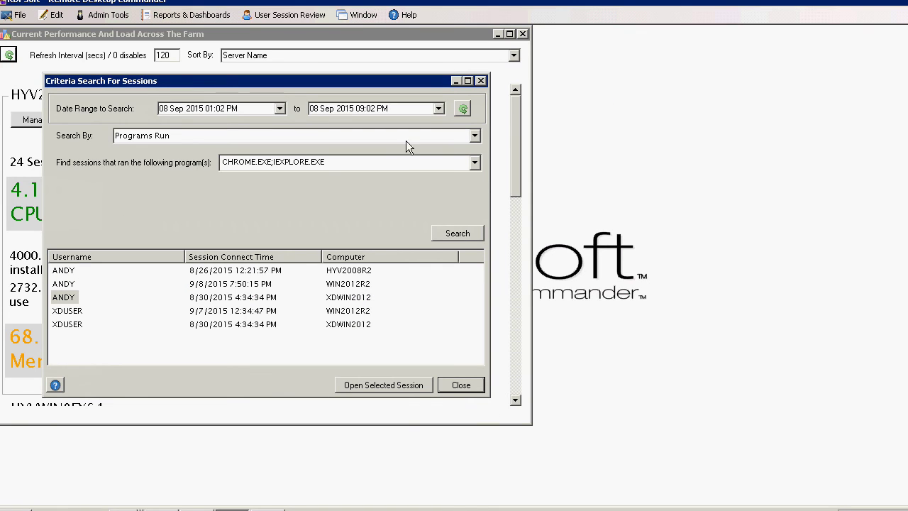
# - Set Search By to UDP/TCP Port Activity and list the ports available to choose
pyautogui.click(475, 140)
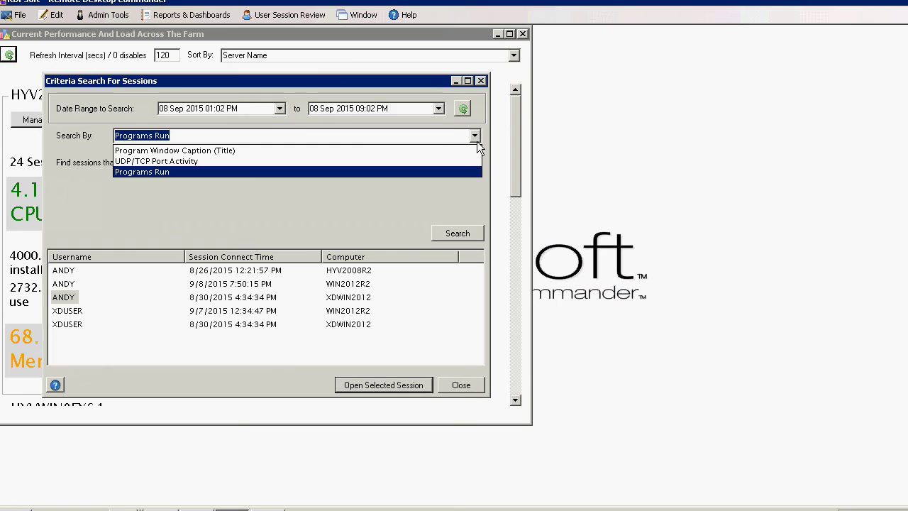
pyautogui.click(396, 161)
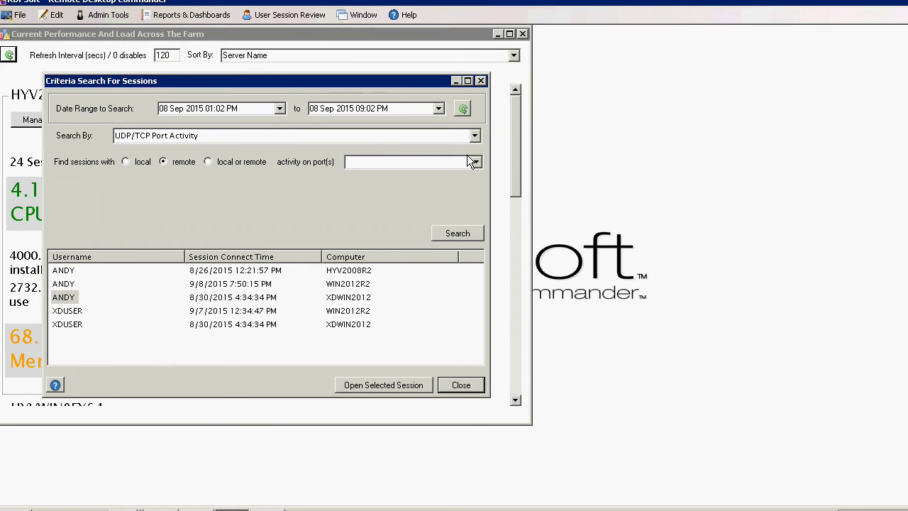
pyautogui.click(476, 162)
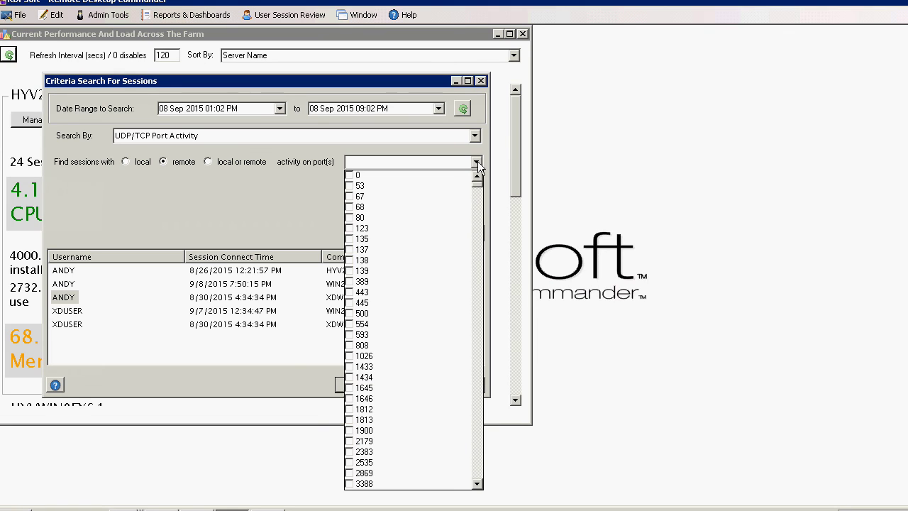